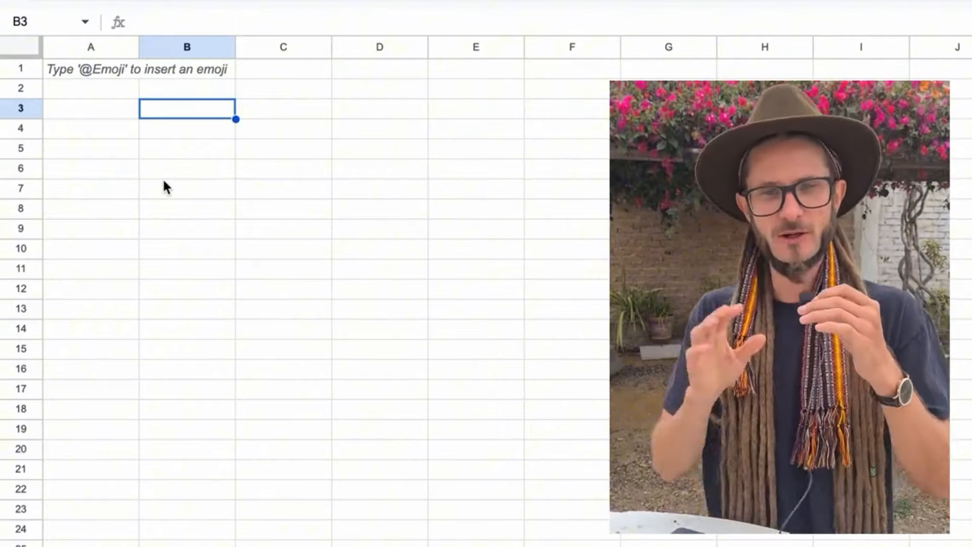
List in A5:A11: Cost of Product, Profit Margin (%), Customer Lifetime Value, Average daily income (website), Average daily income (other sources), Profit Per Product, Income for this calculation
left_click(104, 87)
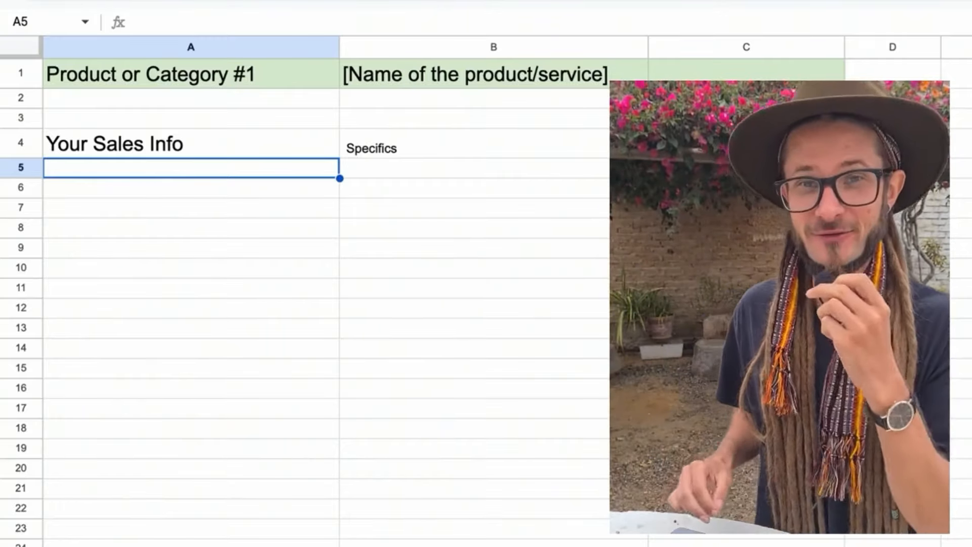
type("Cost of Product")
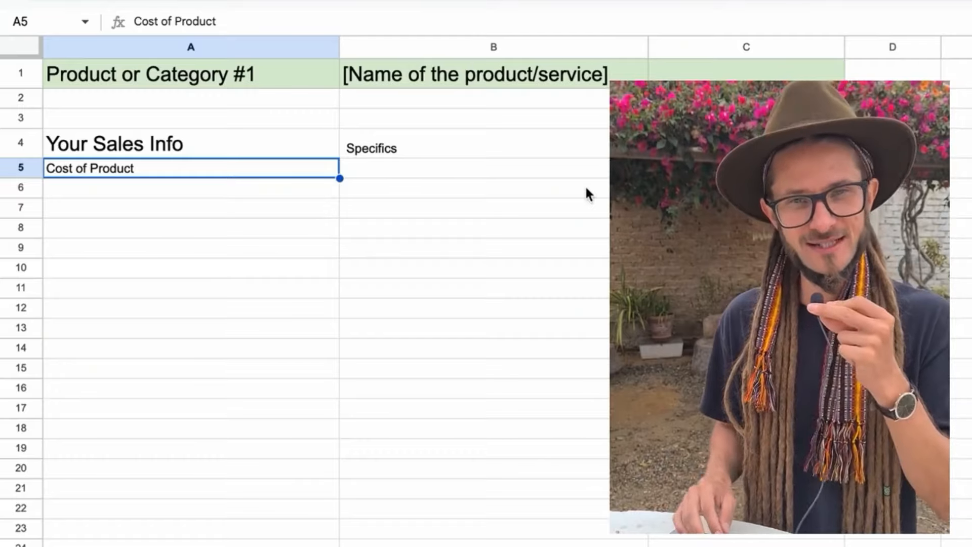
key("super+z")
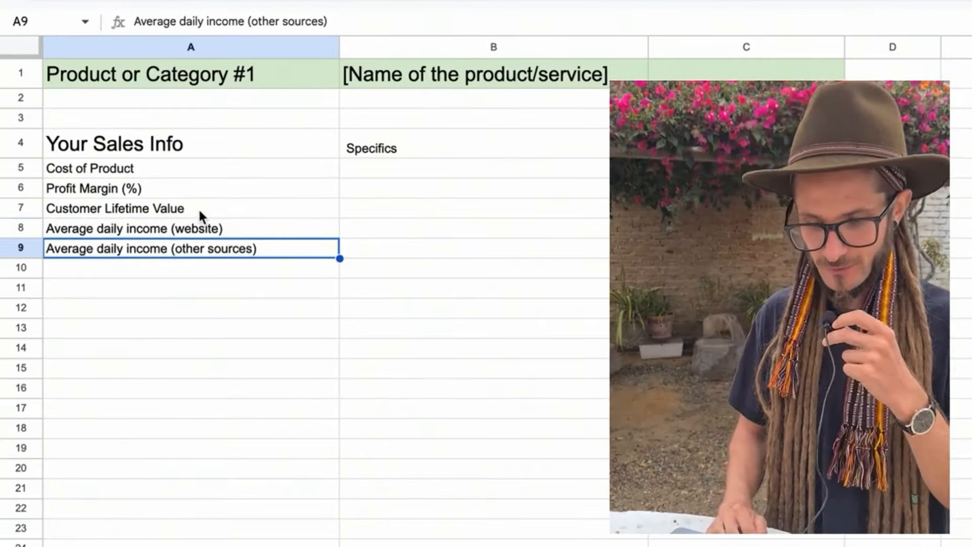
left_click(277, 275)
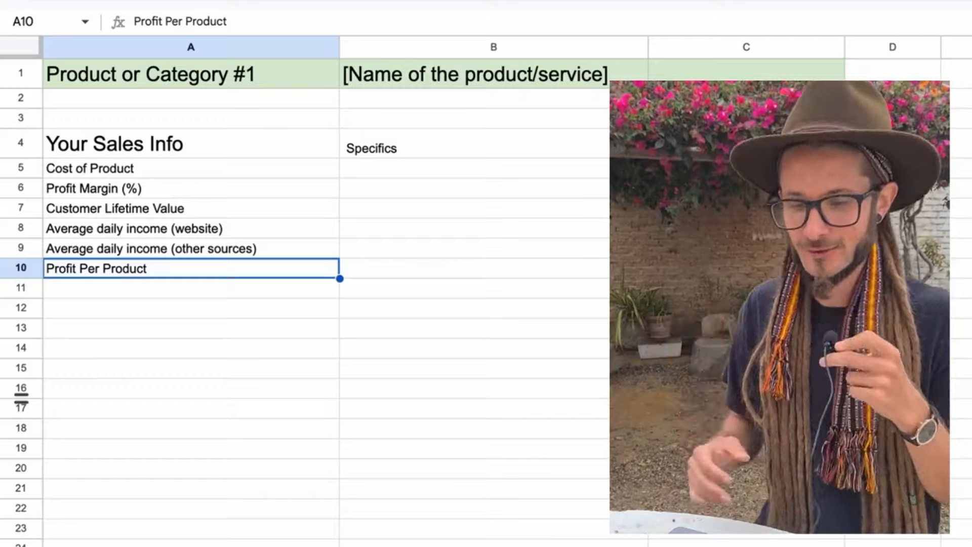
key("Down")
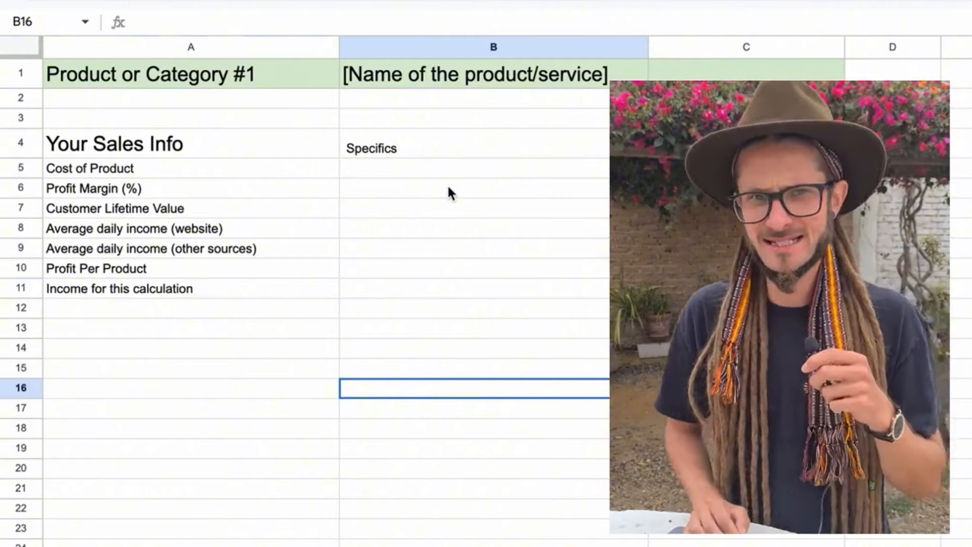
Shade the input cells B5:B9 beside the sales labels light yellow
left_click_drag(448, 168, 402, 248)
left_click(748, 7)
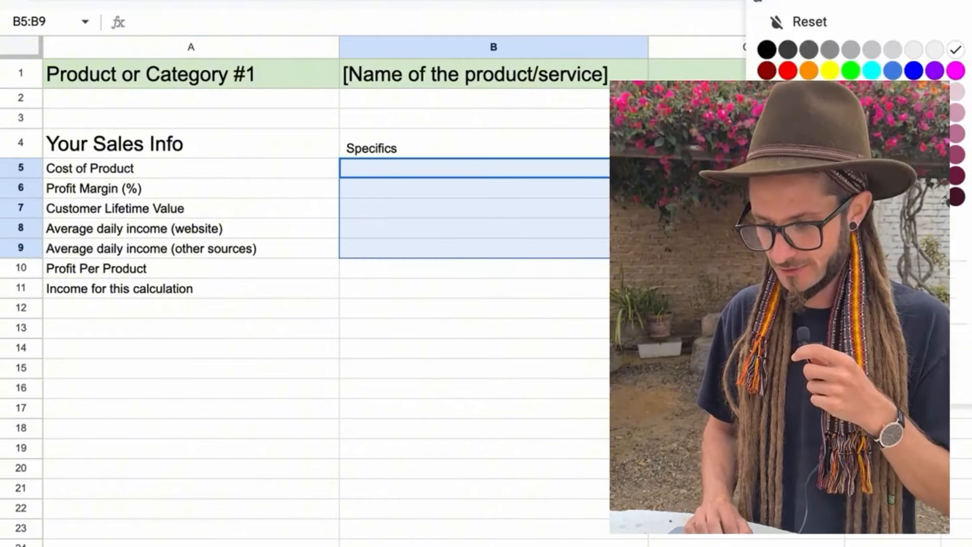
left_click(830, 92)
left_click(448, 230)
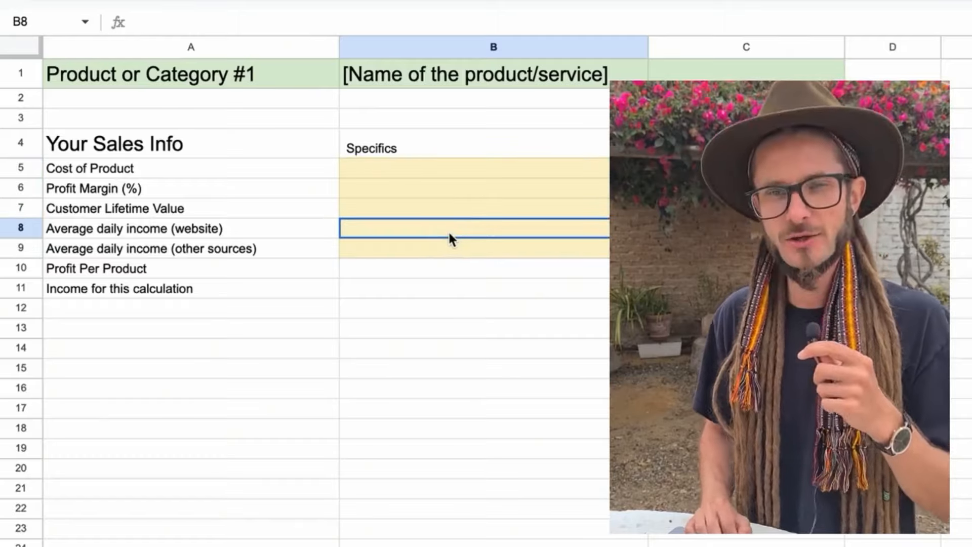
Enter the sales figures in B5:B9: product cost £9.99, profit margin 50, lifetime value £55, daily website income £4, other daily income £20
left_click(401, 165)
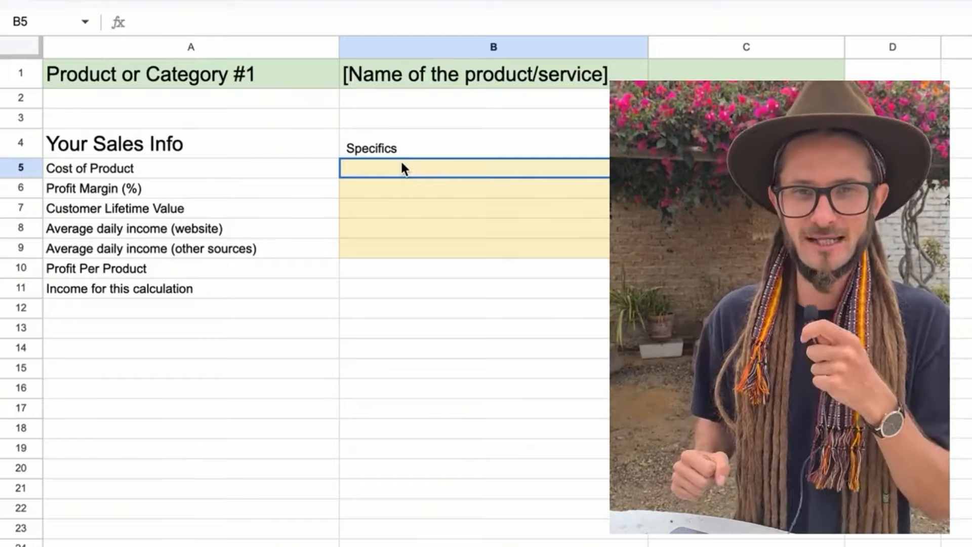
type("£")
key("Return")
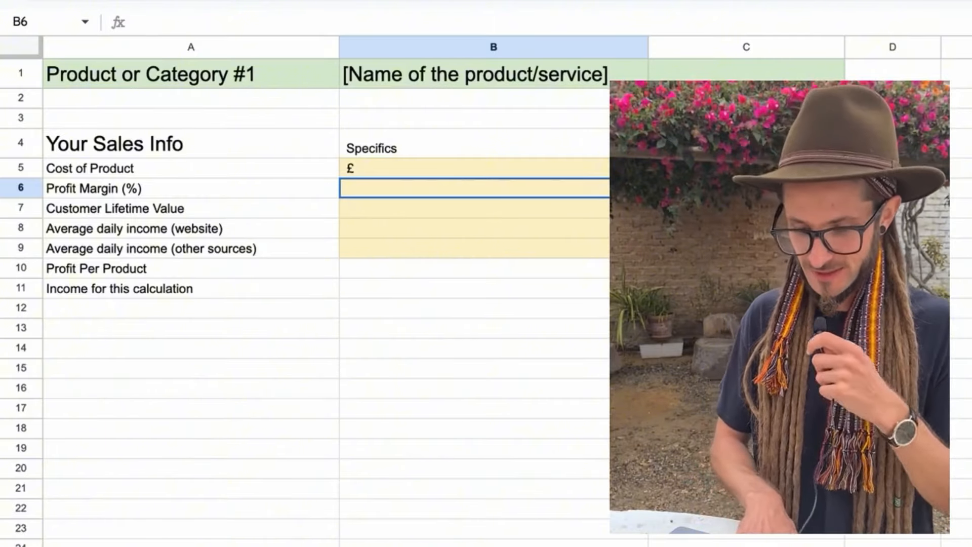
type("50")
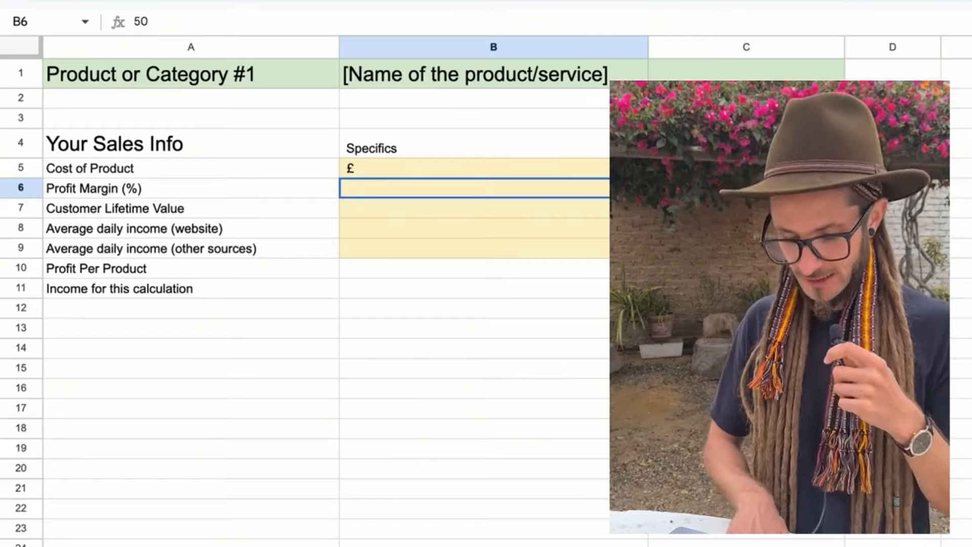
key("Return")
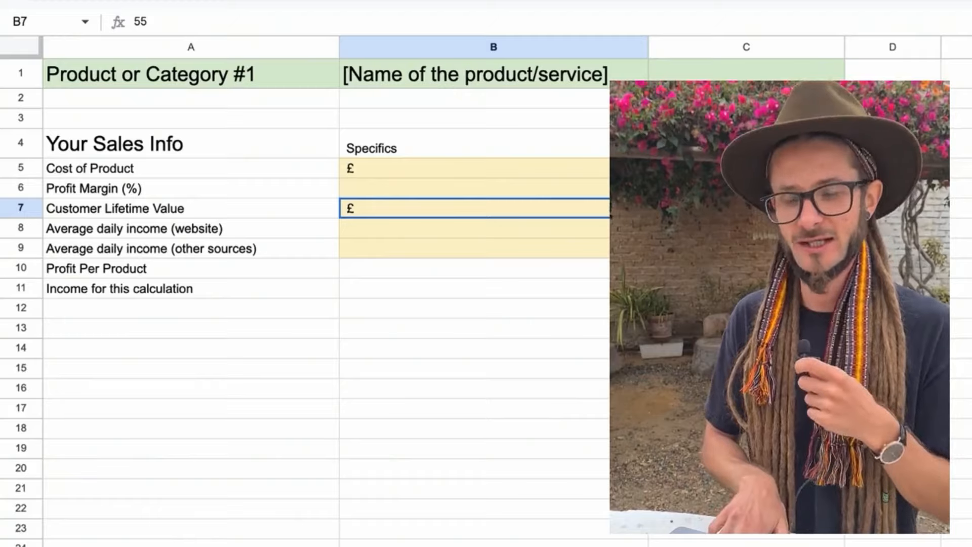
key("Return")
type("4")
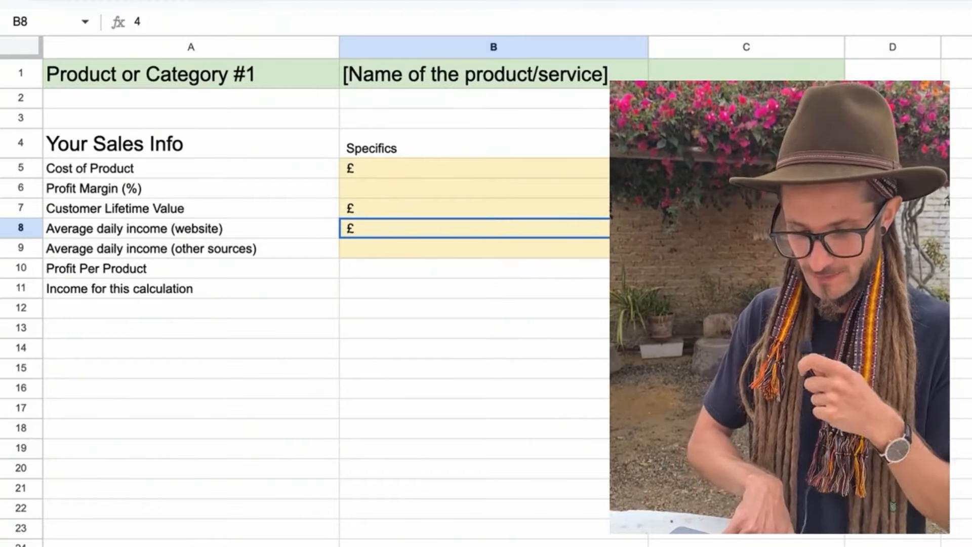
key("Return")
type("20")
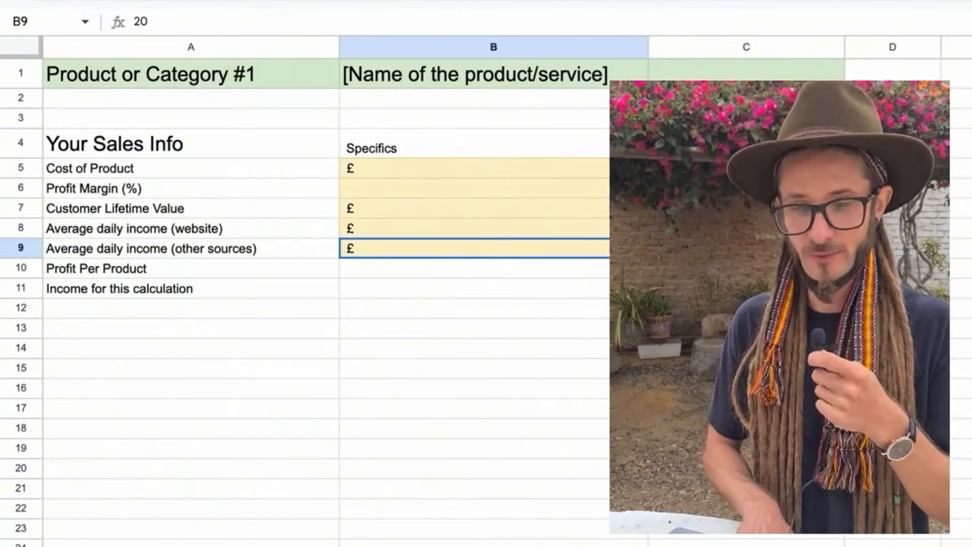
Calculate the profit per product in B10 with the formula =sum(B5)*(B6/100)
double_click(527, 265)
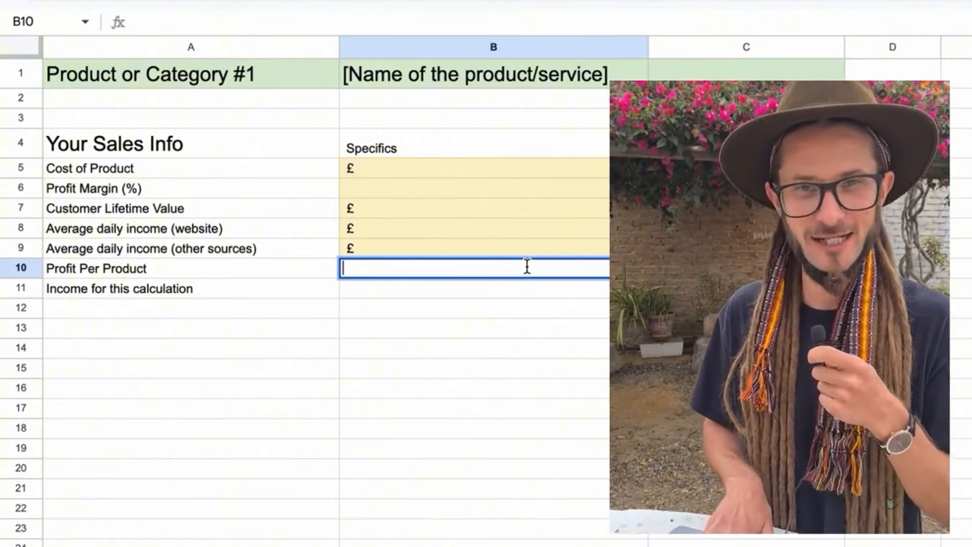
type("=sum(B5)*(B6/100)")
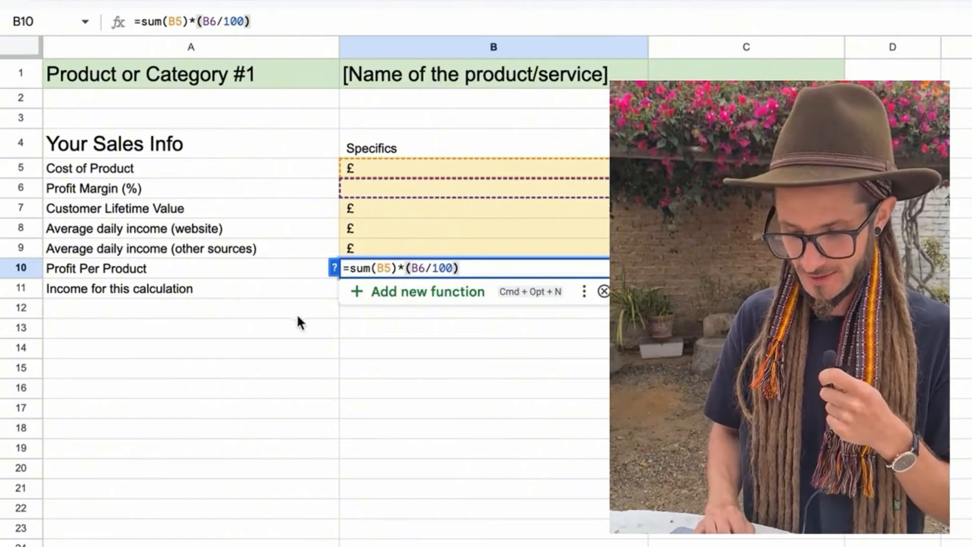
left_click_drag(363, 268, 542, 267)
left_click(542, 268)
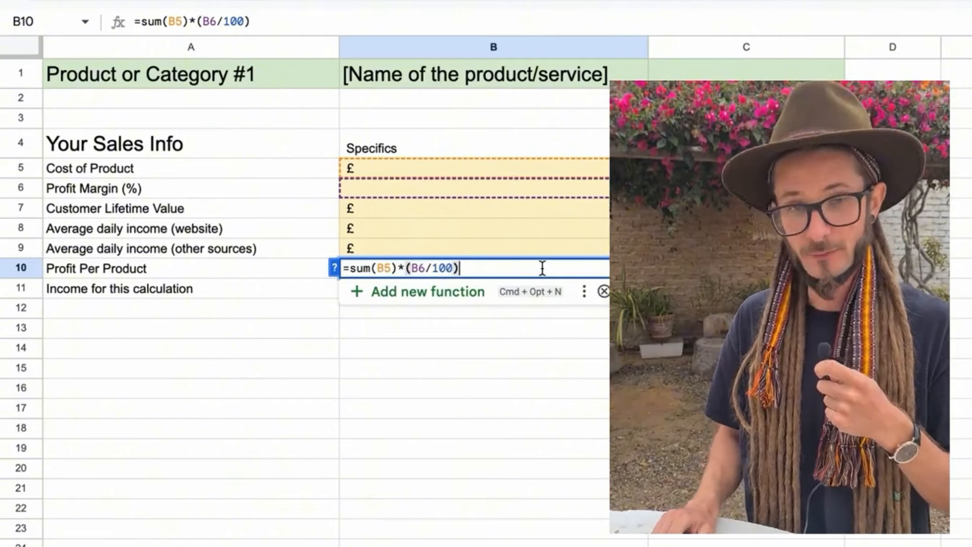
key("Return")
key("Up")
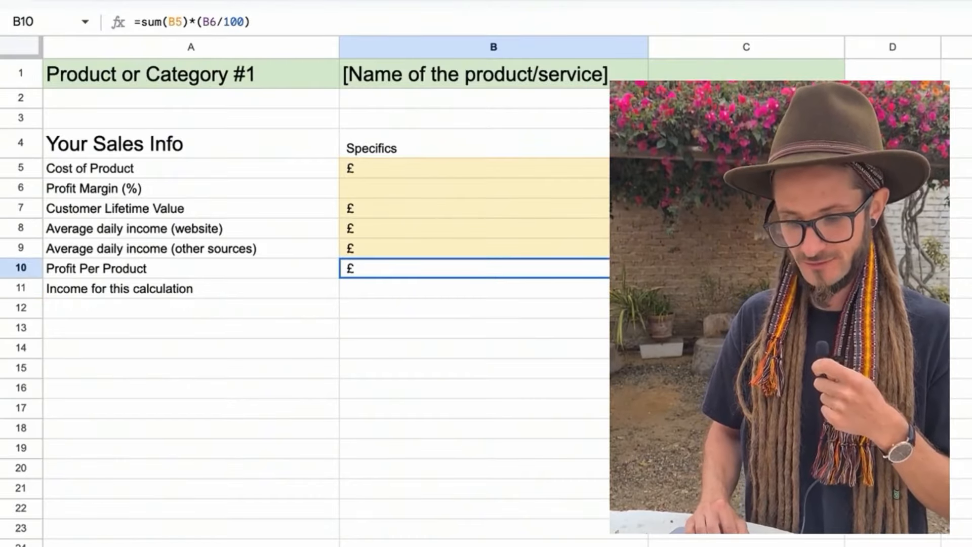
Narrow column B to about a third of its width and remove the unused columns from D onward
left_click(478, 290)
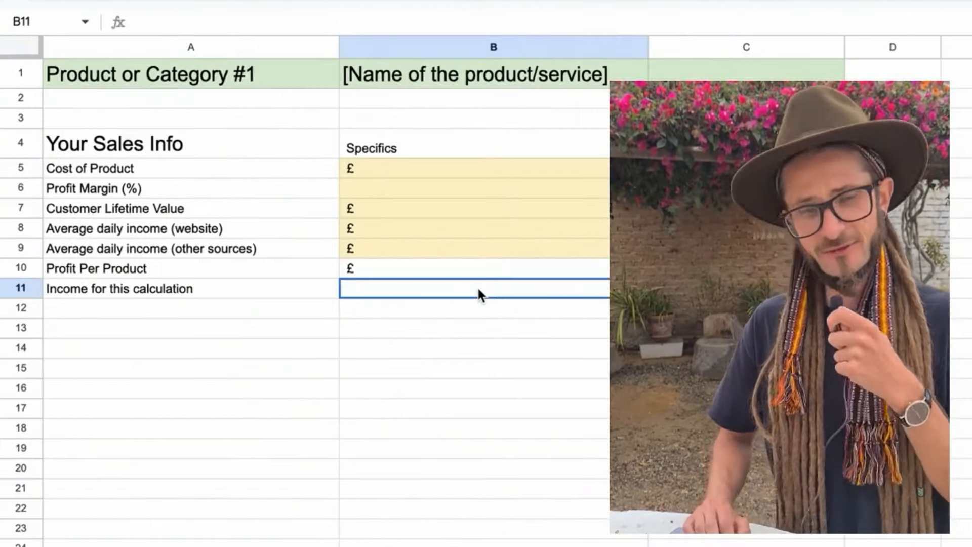
left_click_drag(234, 302, 462, 319)
left_click(461, 318)
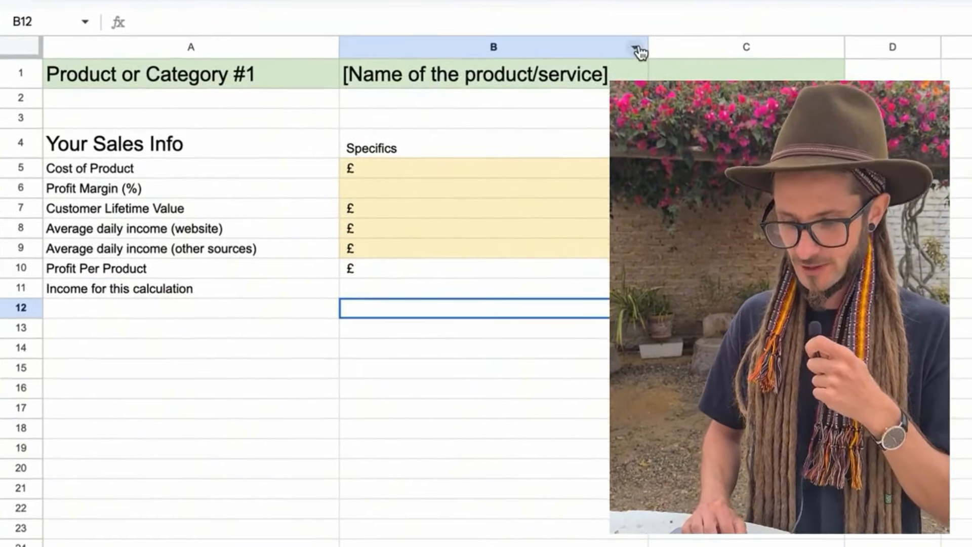
left_click_drag(647, 44, 439, 59)
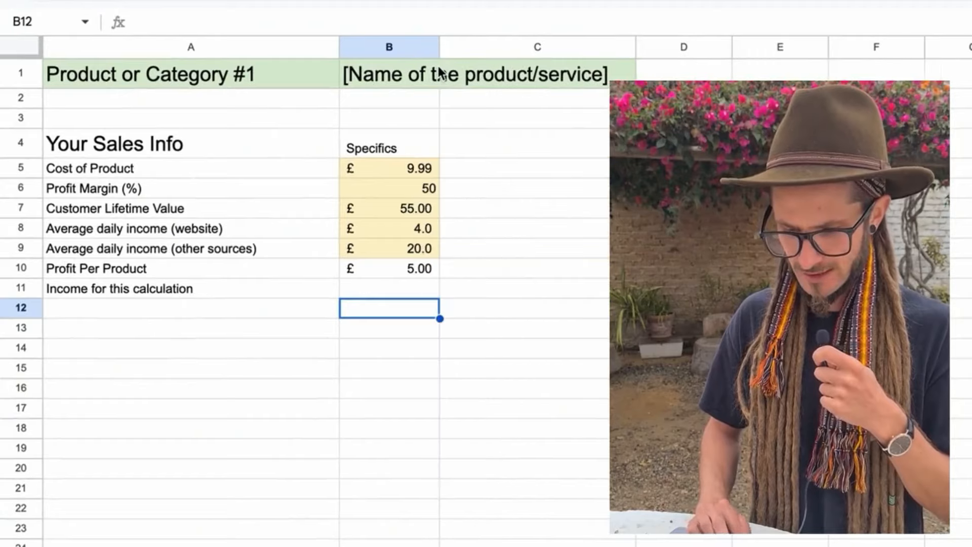
left_click(663, 41)
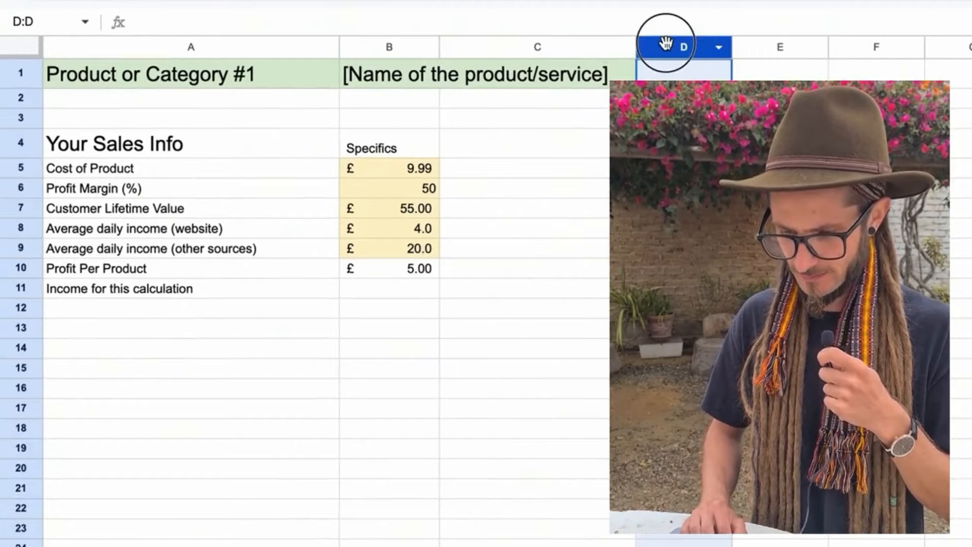
left_click(538, 275)
Add labels Ad spend, Across how many days?, Number of acquisitions and Cost per acquisition under a Calculating Acquisition heading, and shade B15:B17 light yellow
scroll(344, 420, "down", 1)
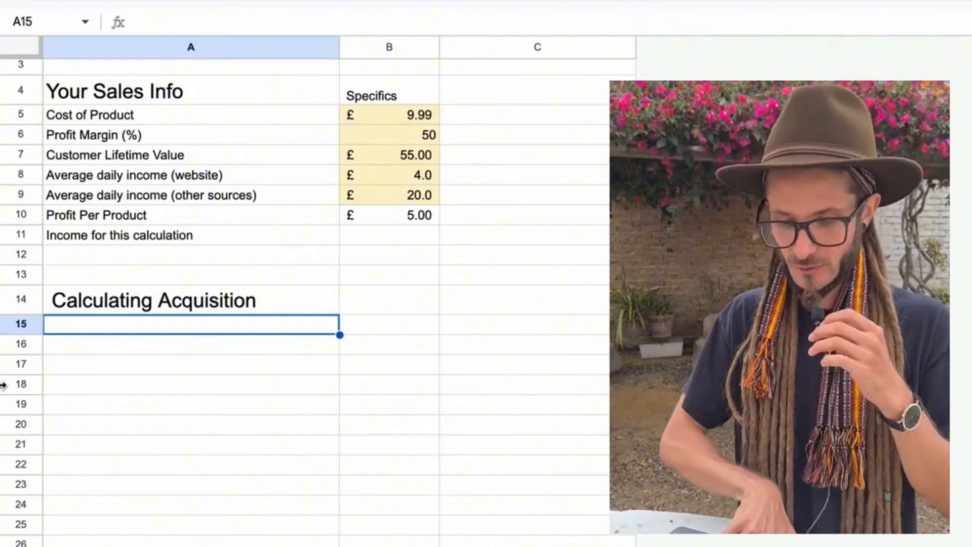
type("Ad spend")
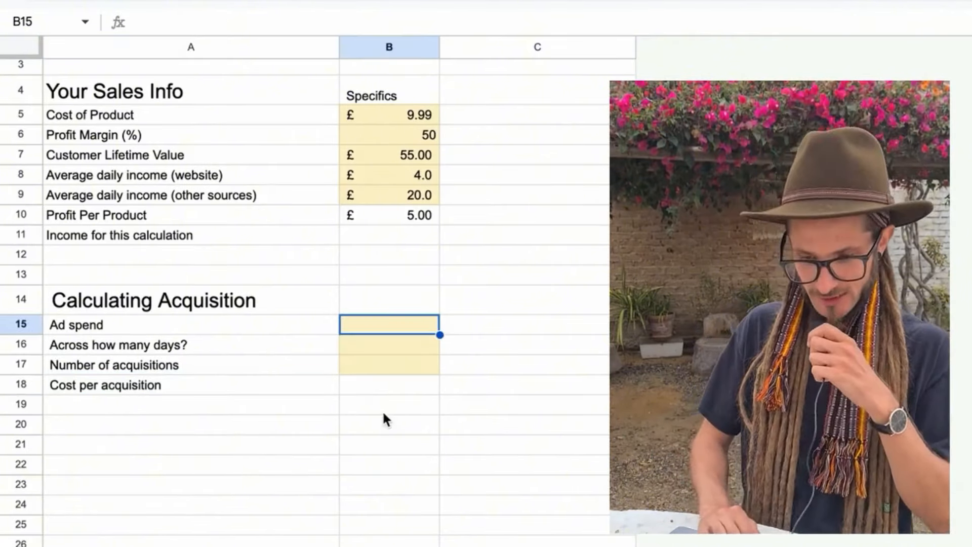
left_click(382, 408)
left_click_drag(385, 345, 385, 360)
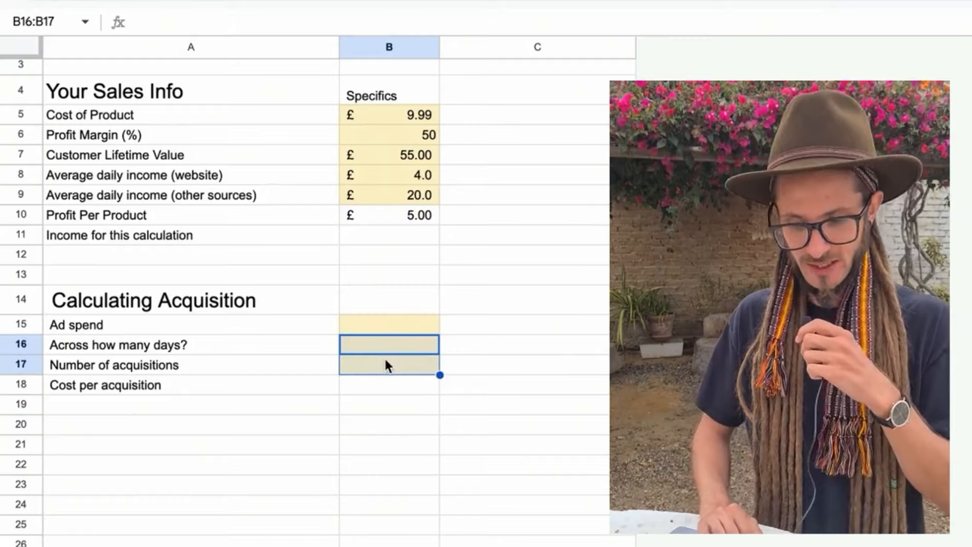
left_click(385, 360)
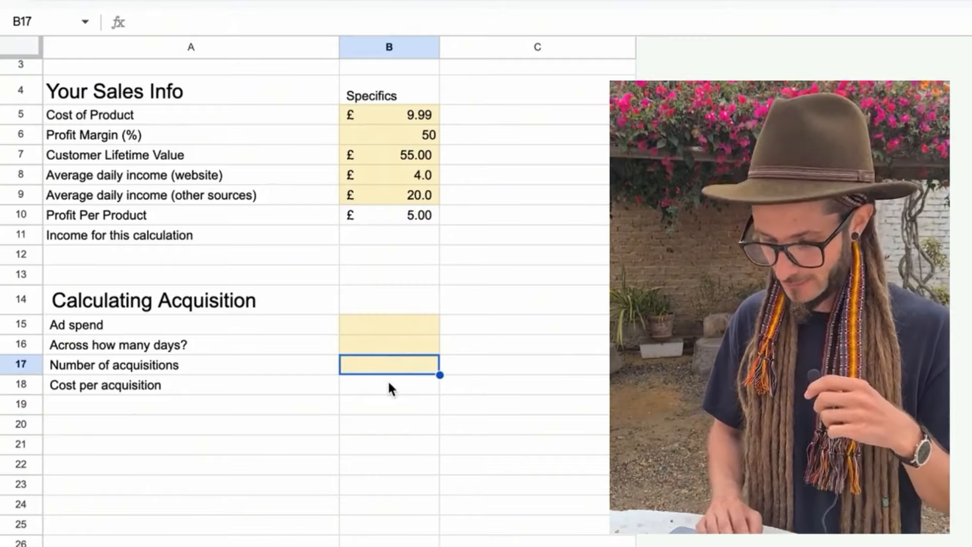
Enter £450 ad spend, 30 days and 45 acquisitions in B15:B17, and calculate the cost per acquisition in B18 with =B15/B17
left_click(385, 326)
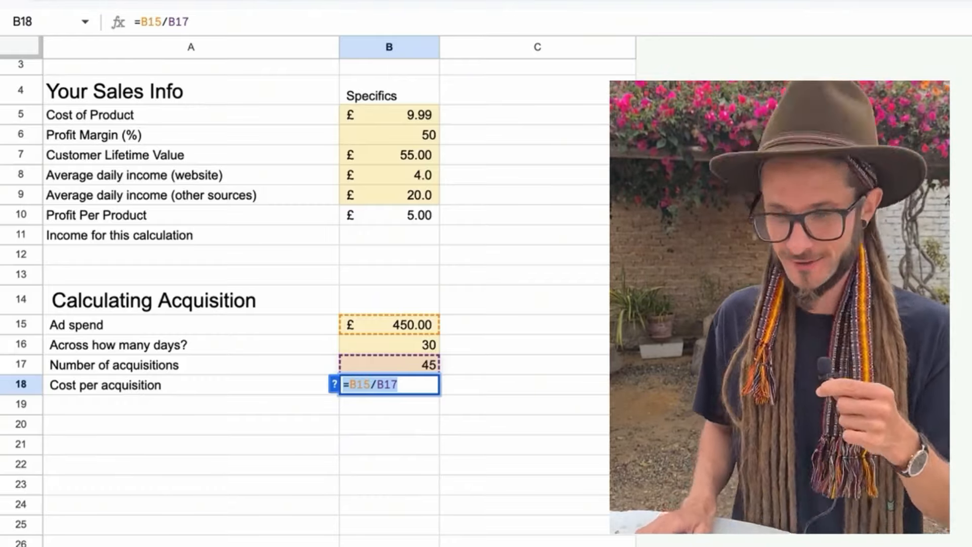
key("Return")
Add a Calculating Overheads heading in A21 with labels Monthly overhead costs, Daily overhead costs, Daily overhead per sale and bold Overheads for this calculation
left_click(400, 440)
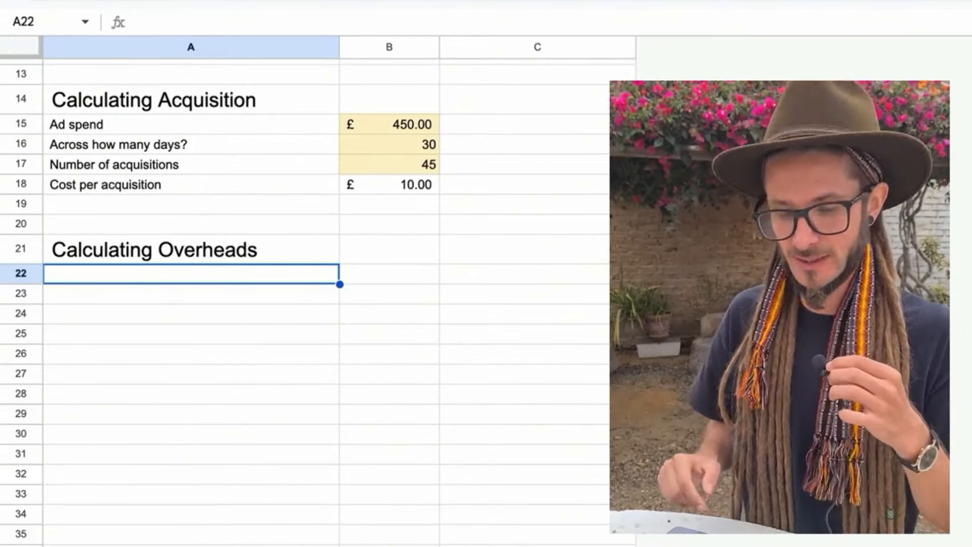
type("Monthly overhead costs")
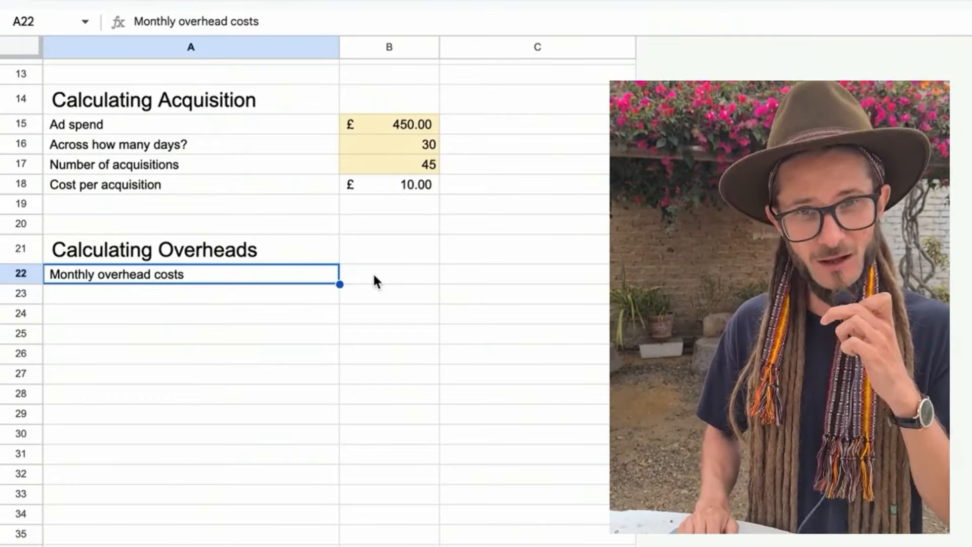
key("super+shift+z")
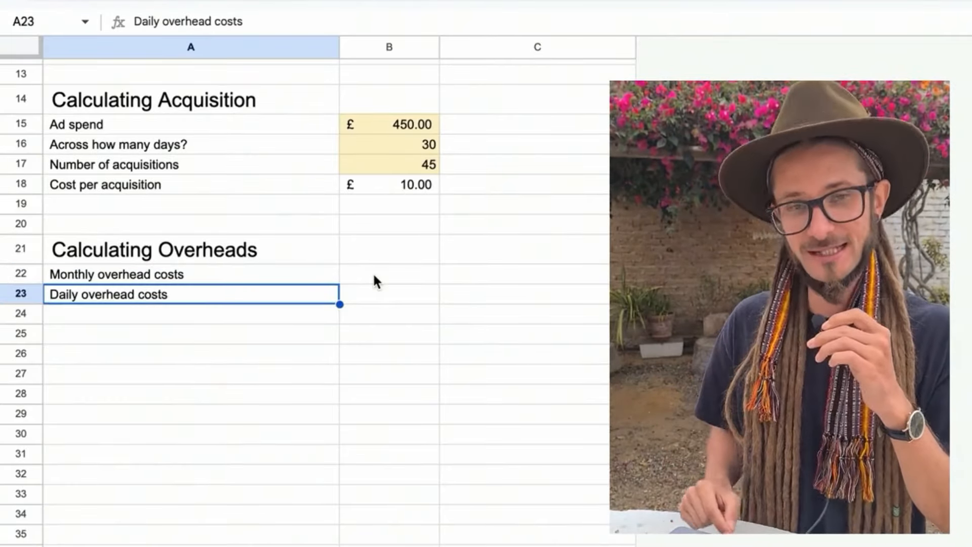
key("super+shift+z")
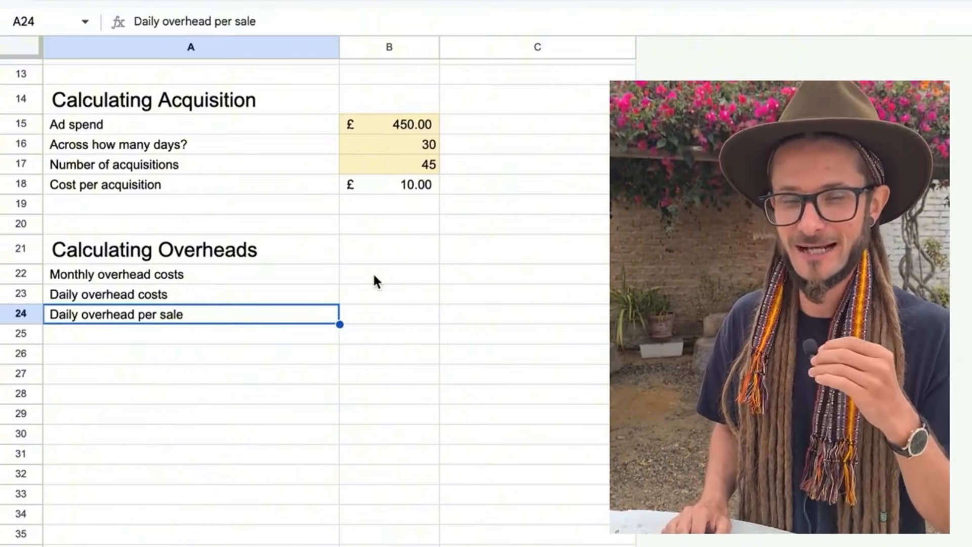
key("super+shift+z")
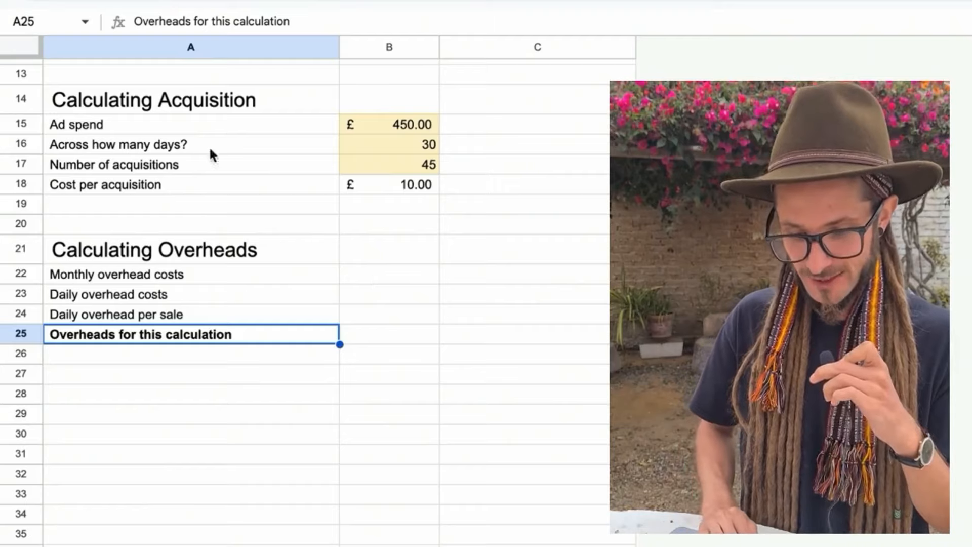
left_click(202, 161)
mouse_move(248, 145)
left_mouse_down()
mouse_move(398, 151)
mouse_move(230, 150)
left_mouse_up()
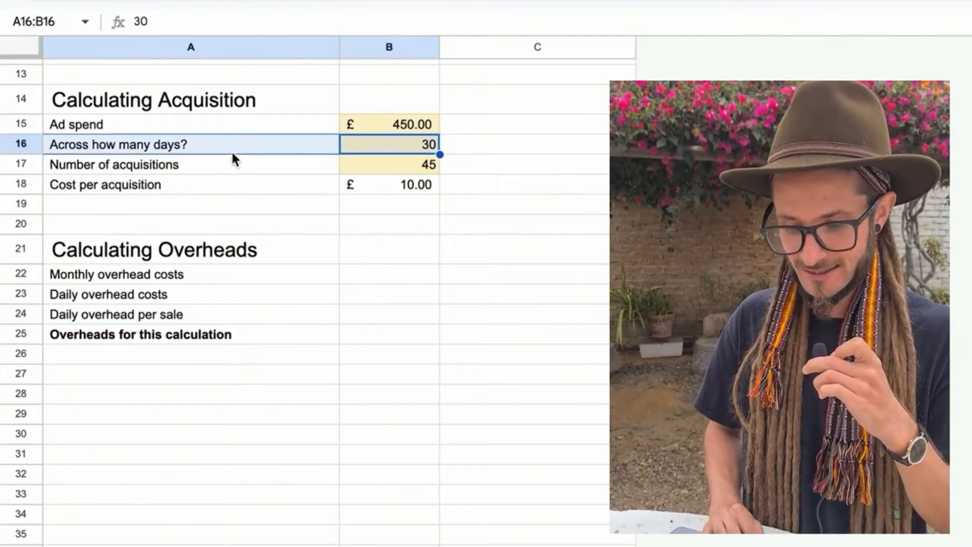
left_click(363, 261)
left_click_drag(158, 262, 348, 305)
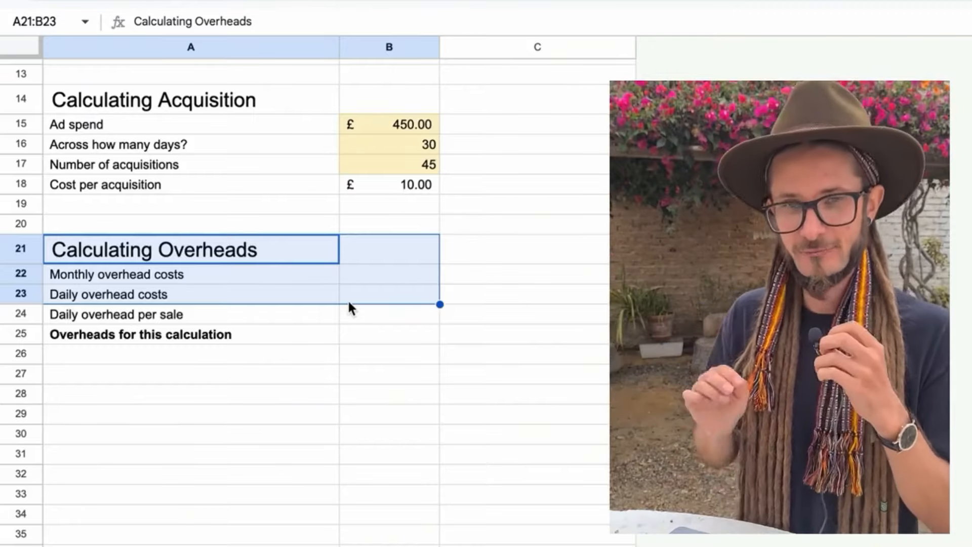
Shade the input cell B22 for monthly overhead costs light yellow
left_click(364, 341)
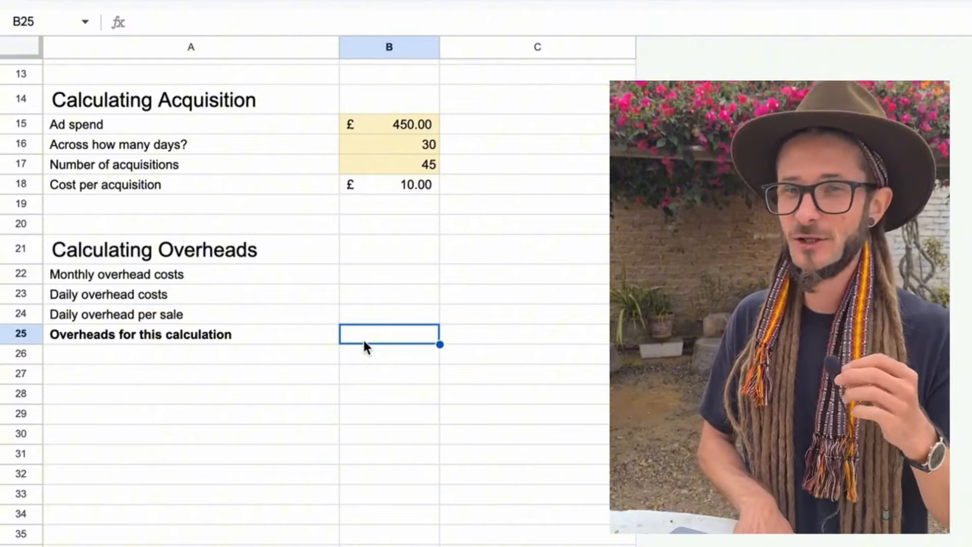
key("Up")
key("Up")
key("Up")
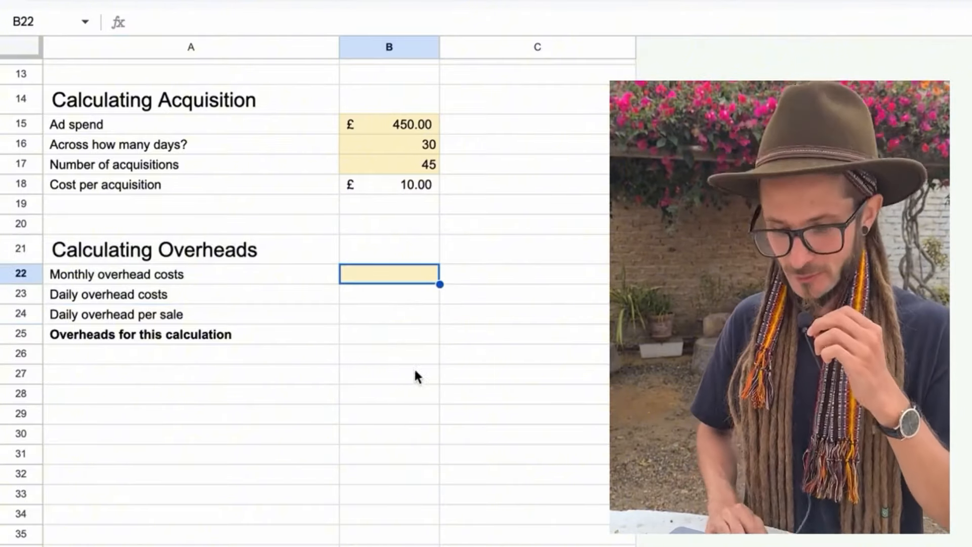
Enter £2,500 monthly overhead costs in B22 and calculate the daily overhead costs in B23 with =B22/30
left_click(386, 311)
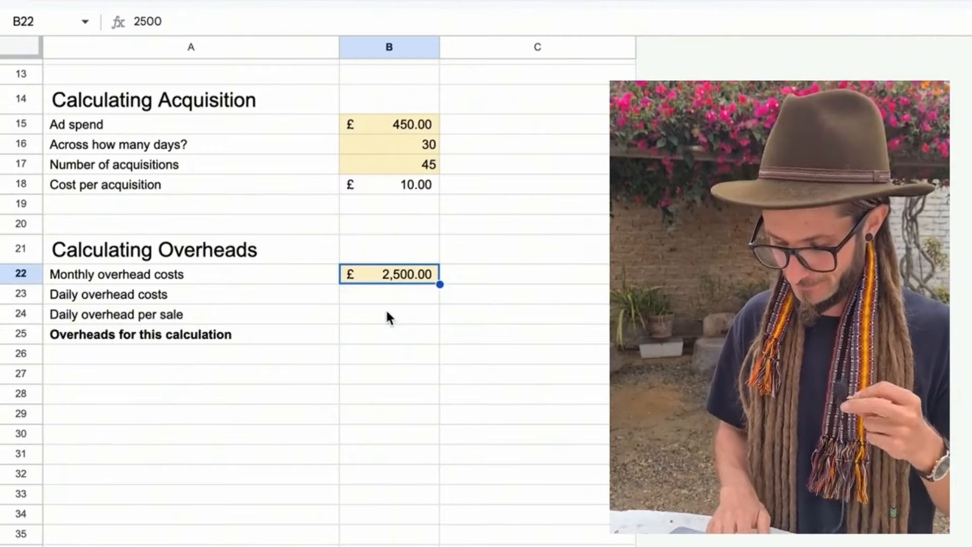
left_click(416, 293)
type("=B22/B16")
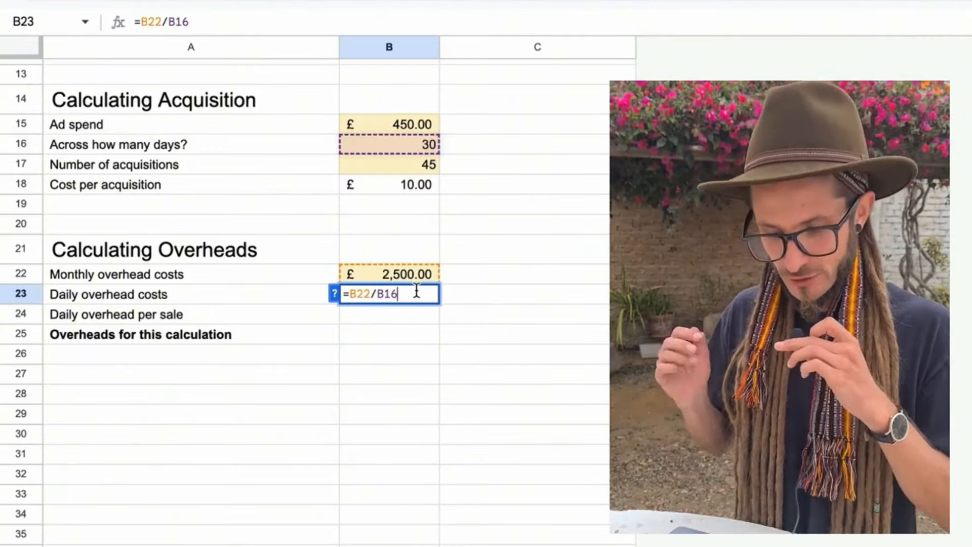
key("BackSpace")
key("BackSpace")
key("BackSpace")
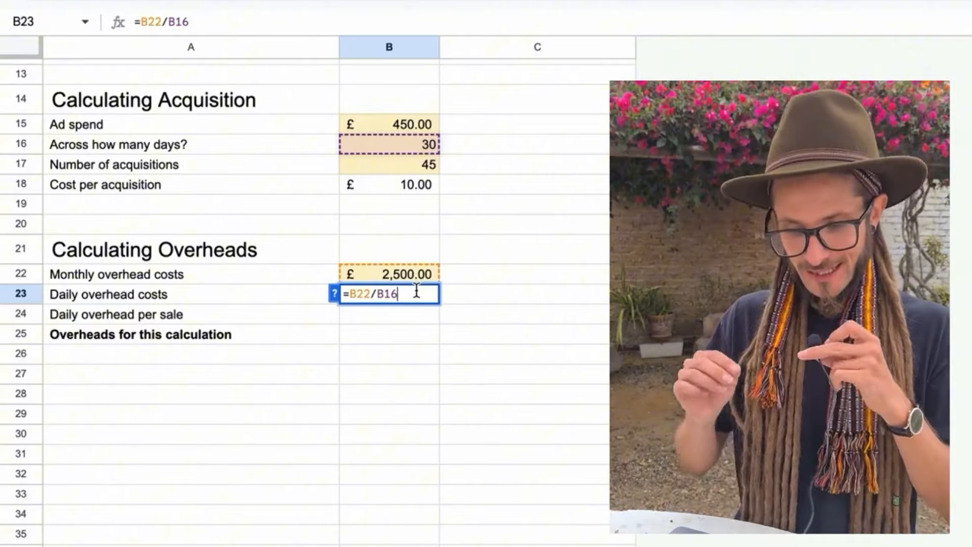
type("30")
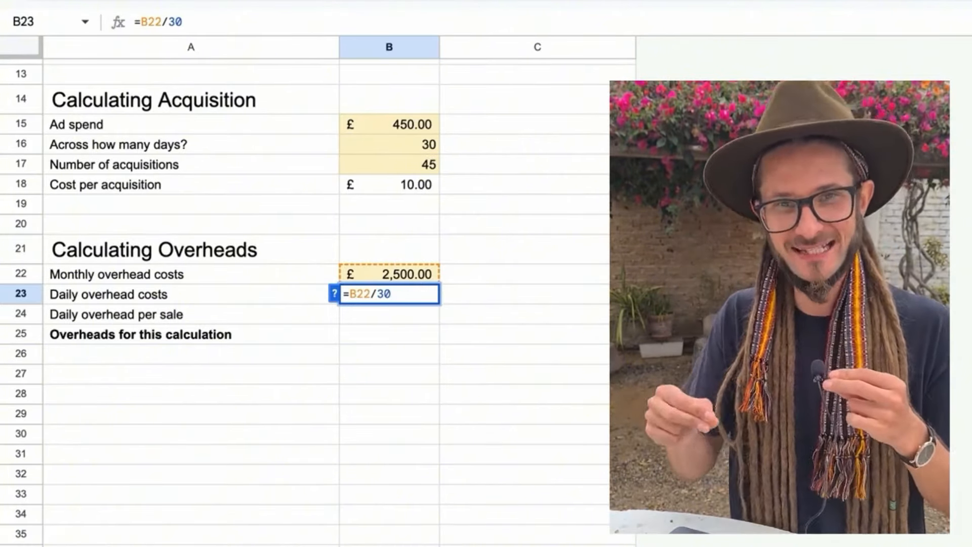
key("Return")
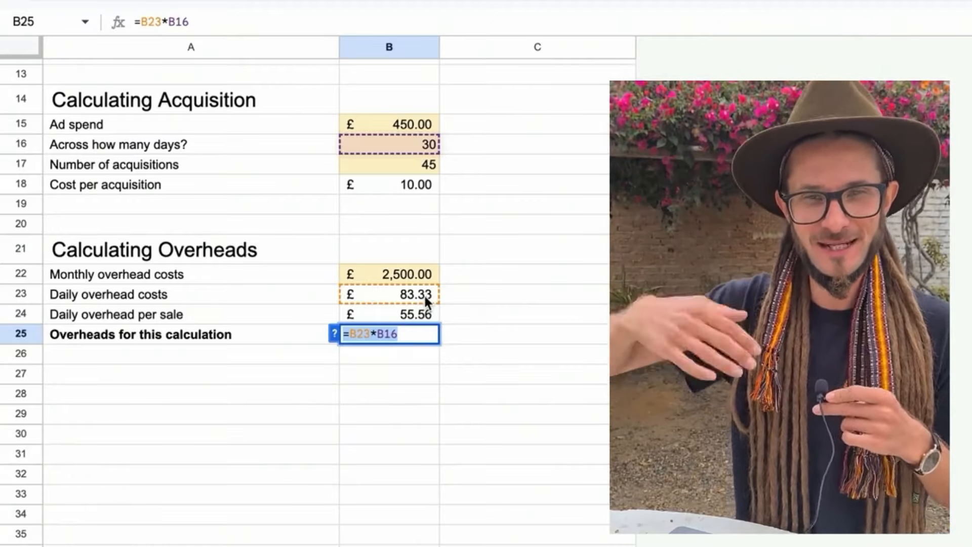
Calculate the daily overhead per sale in B24 and the overheads for this calculation in B25 with =B23*B16
double_click(360, 333)
left_click(458, 157)
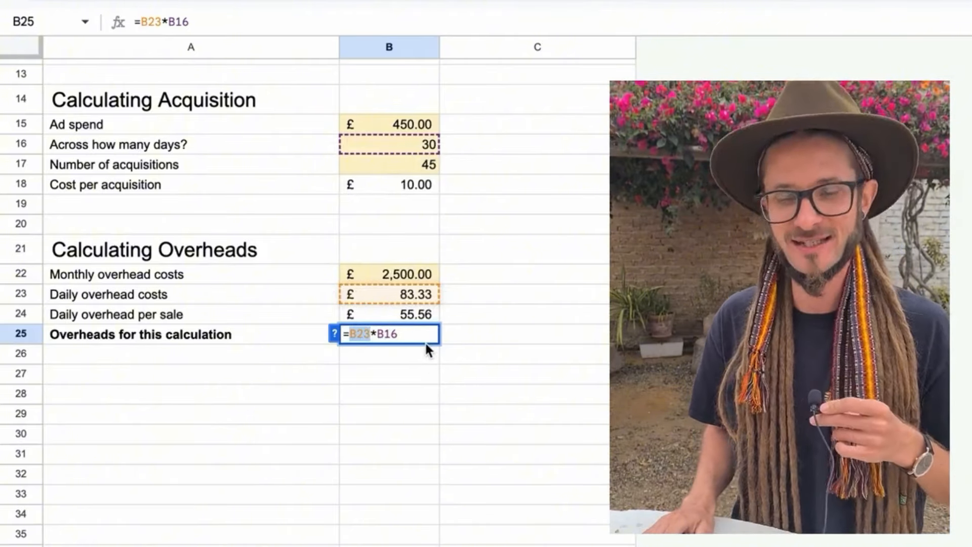
key("Return")
left_click(428, 335)
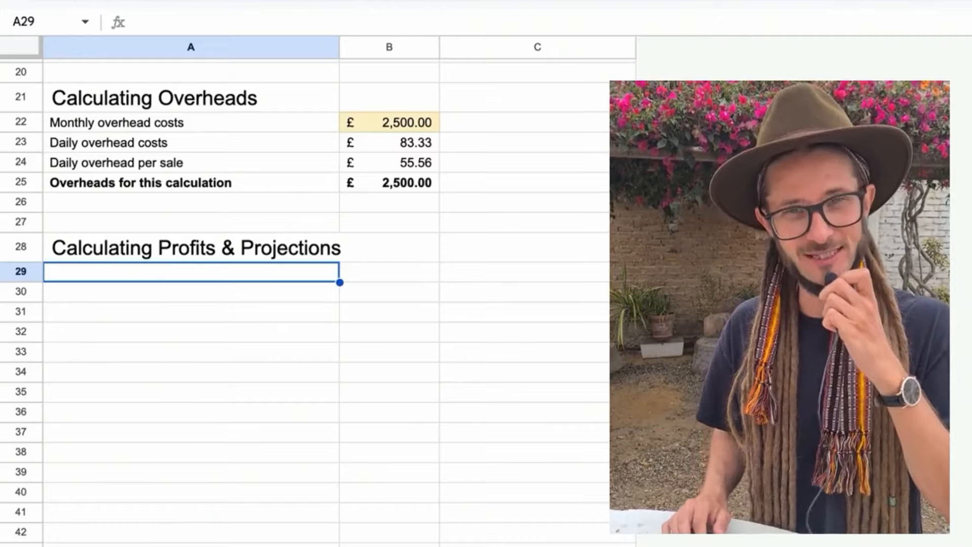
Add a Calculating Profits & Projections section in A28:A35 labelling profit per customer, period profit/loss, break-even customers and ad spend, desired profit, and sales and ad spend needed
type("Profit Per Customer")
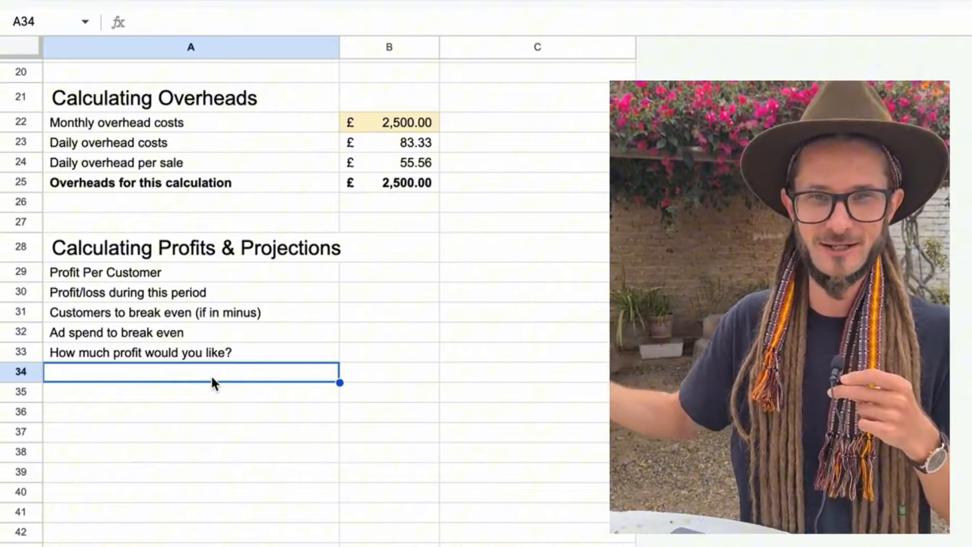
type("- Total sales/customers needed")
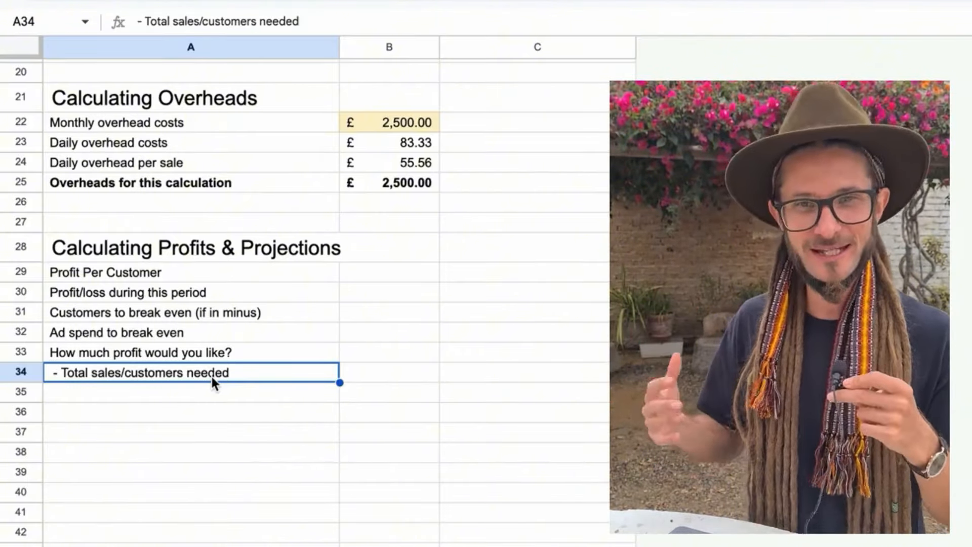
key("Down")
type("- Total ad spend needed")
Calculate the profit per customer in B29 by subtracting cost per acquisition from customer lifetime value with =B7-B18
left_click(386, 277)
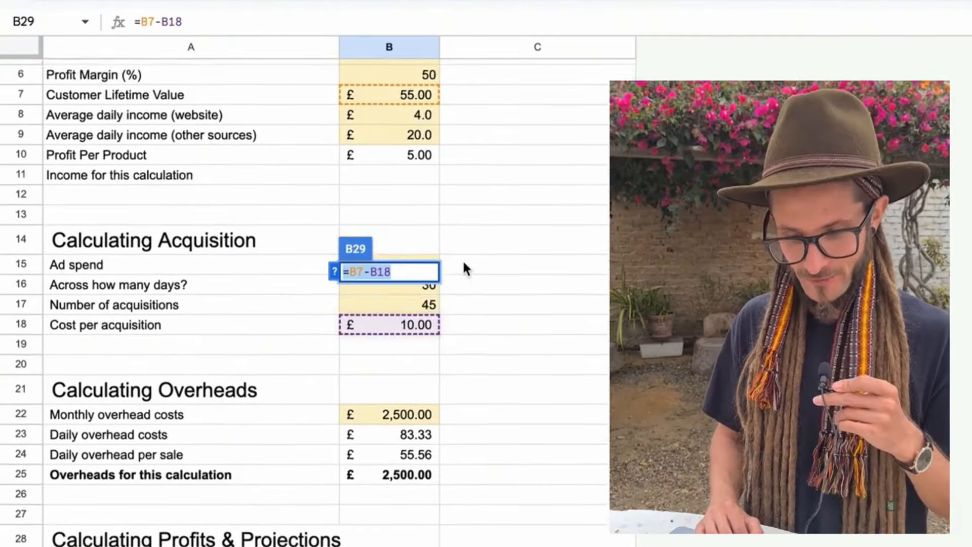
scroll(465, 269, "down", 1)
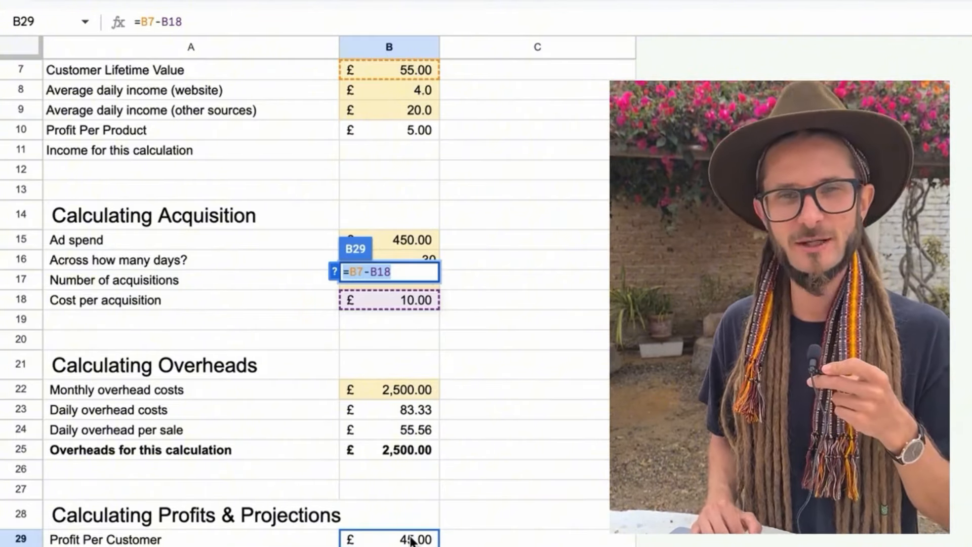
scroll(411, 539, "down", 5)
key("Return")
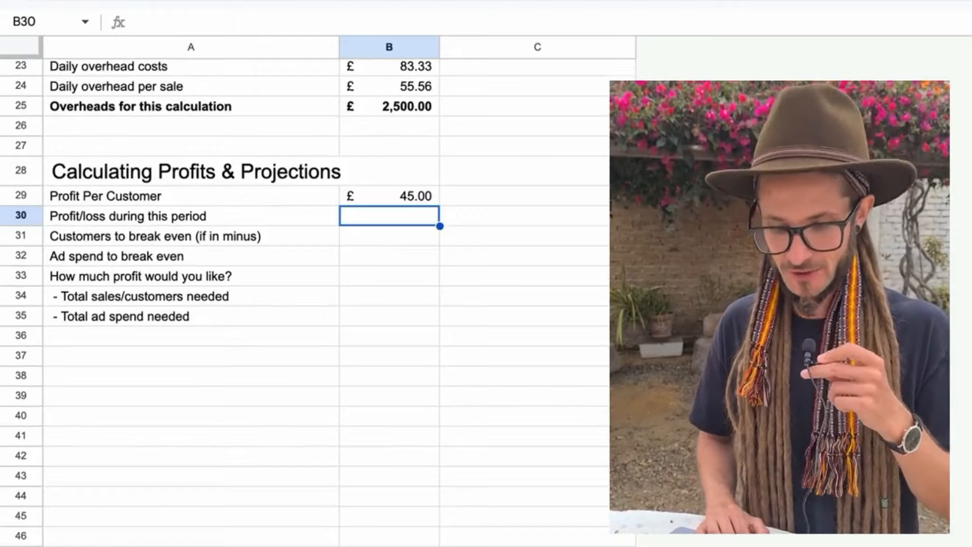
Calculate the income for this calculation in B11 with =(B9+B8)*B16
scroll(318, 302, "up", 7)
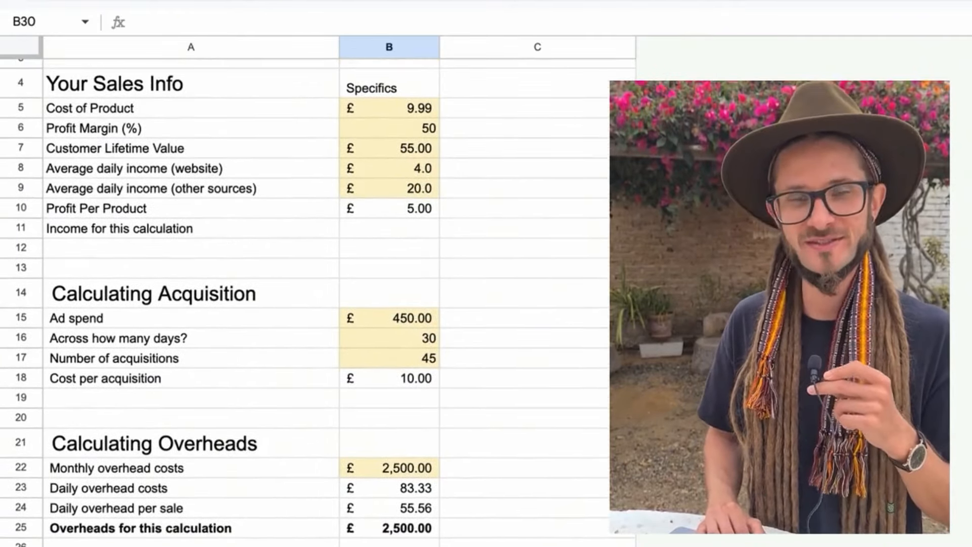
left_click(425, 232)
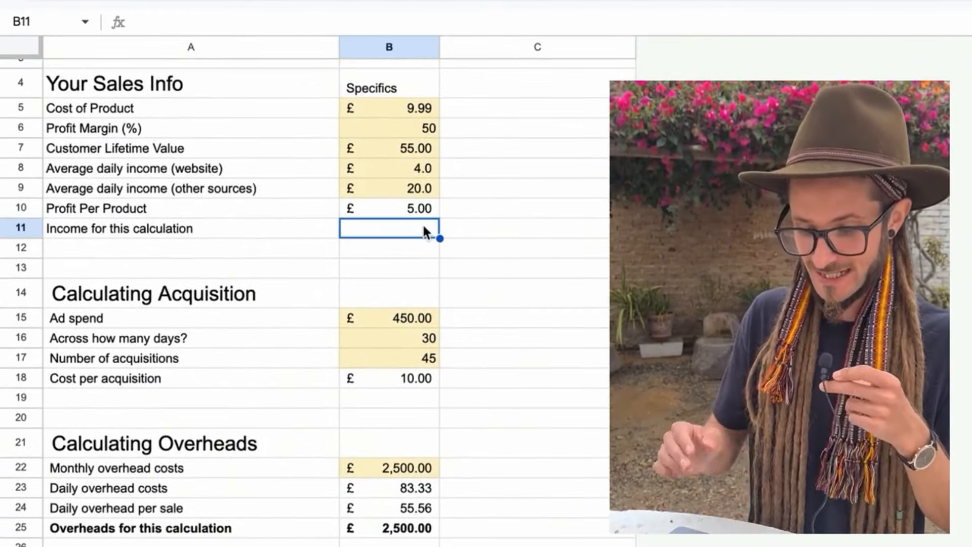
type("=(B9+B8)*B16")
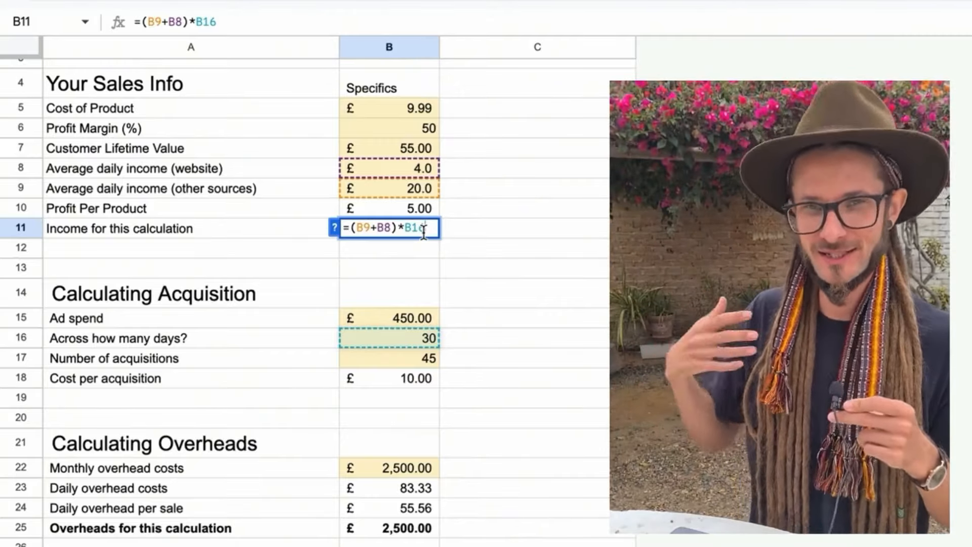
key("Tab")
Calculate the profit/loss during this period in B30 with =B11-B25 and the customers to break even in B31 with =B30/B29
scroll(394, 329, "down", 5)
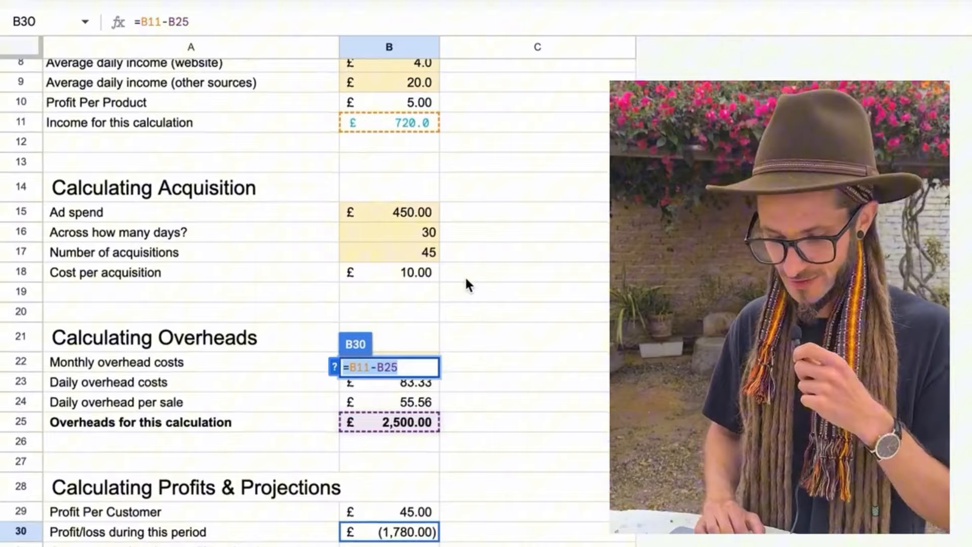
scroll(466, 279, "up", 1)
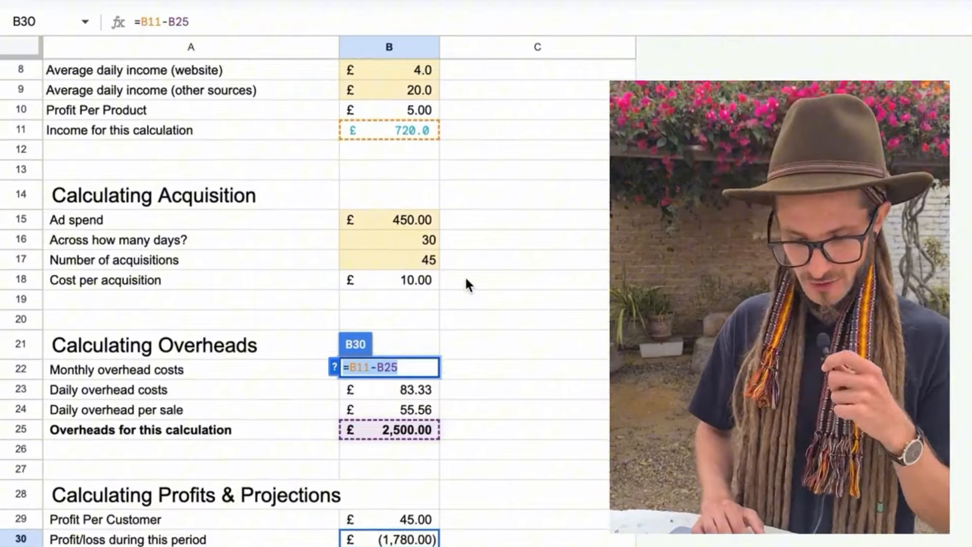
scroll(466, 279, "up", 3)
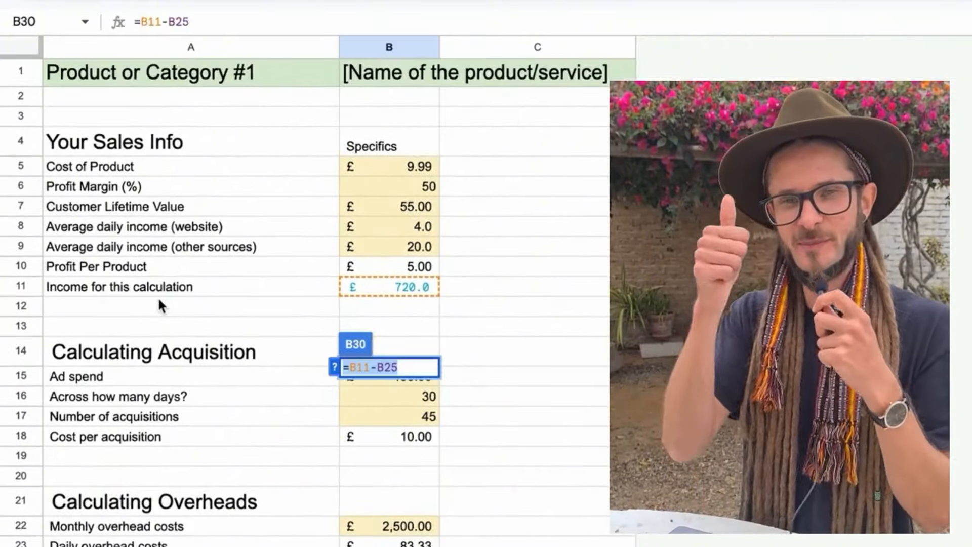
scroll(157, 297, "down", 5)
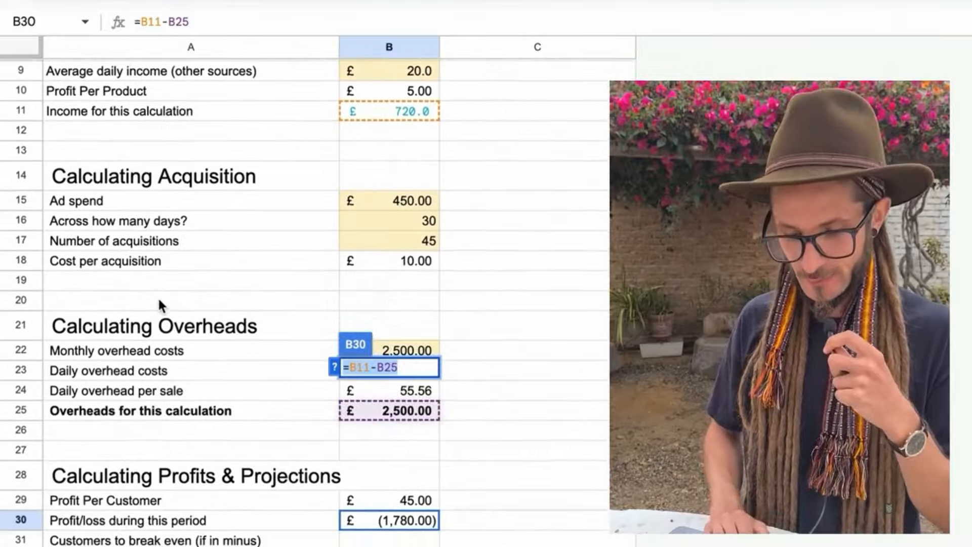
scroll(158, 303, "up", 3)
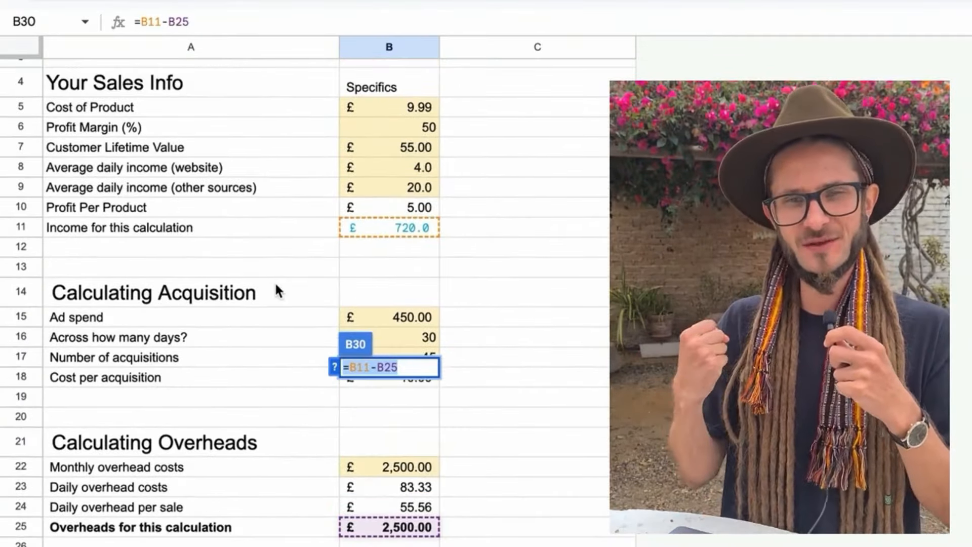
scroll(277, 286, "down", 10)
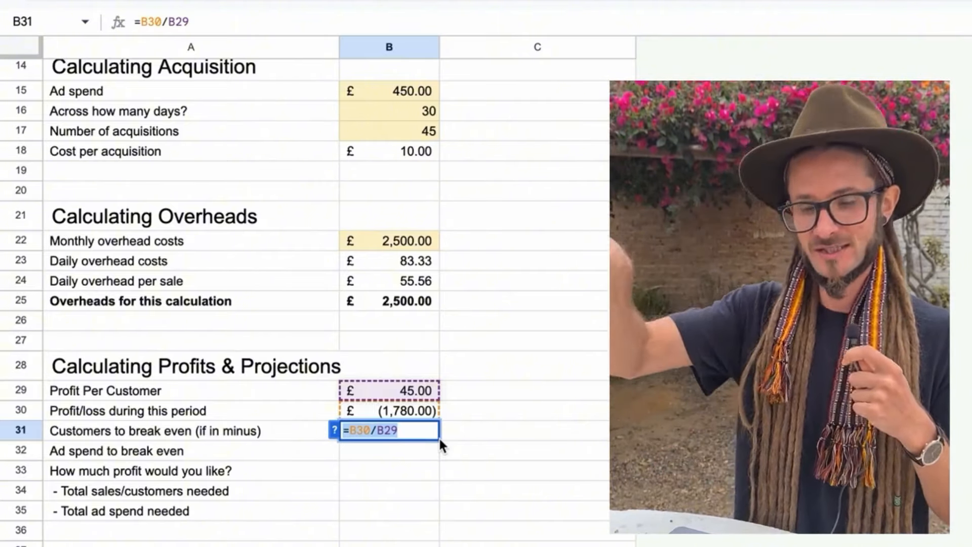
key("Return")
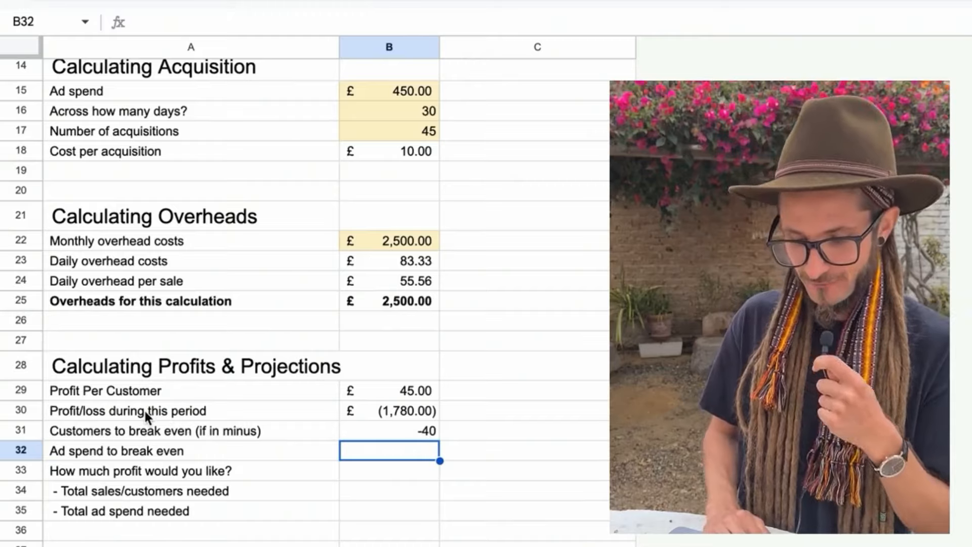
Try 100 as the average daily income from other sources in B9 and check the profit/loss and break-even customers
scroll(391, 403, "up", 5)
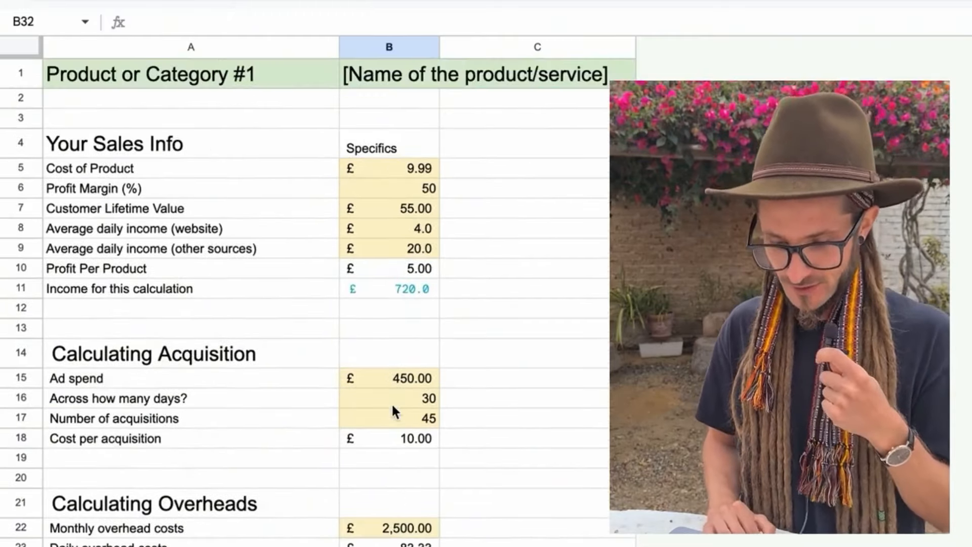
left_click(389, 248)
type("5")
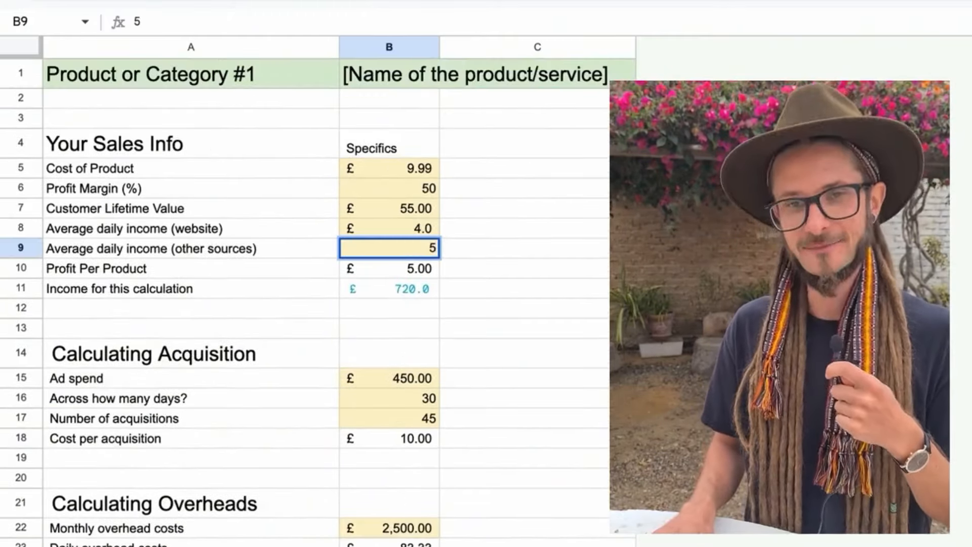
key("BackSpace")
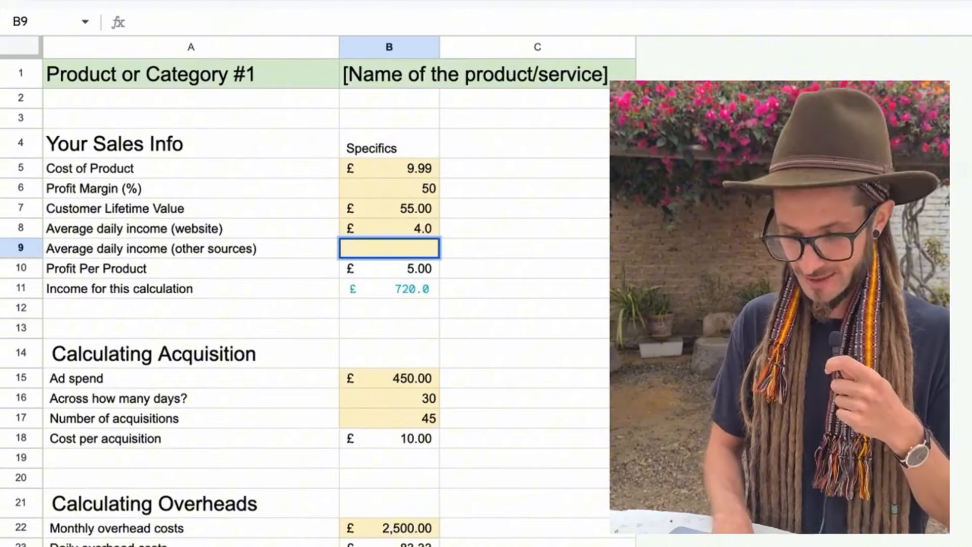
type("100")
key("Return")
scroll(215, 229, "down", 7)
scroll(215, 229, "up", 1)
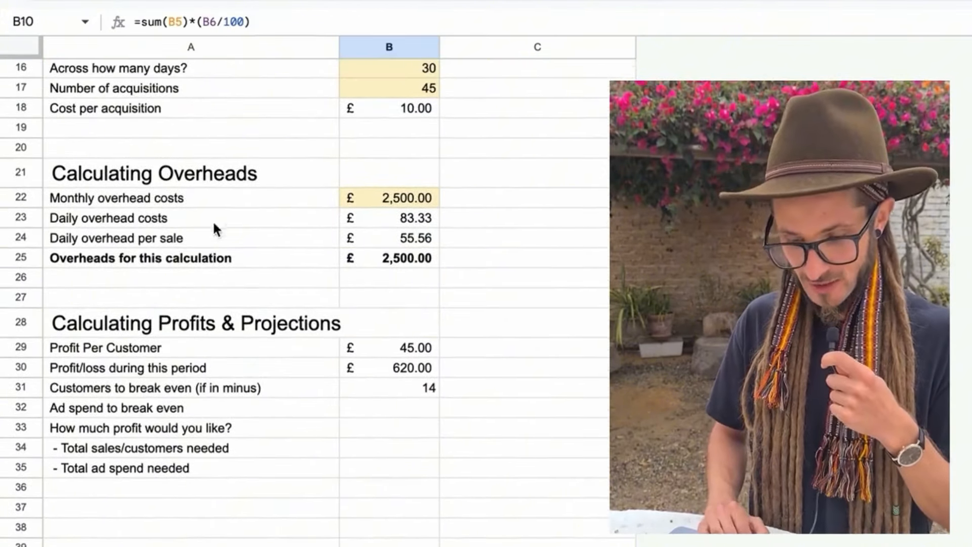
left_click(409, 391)
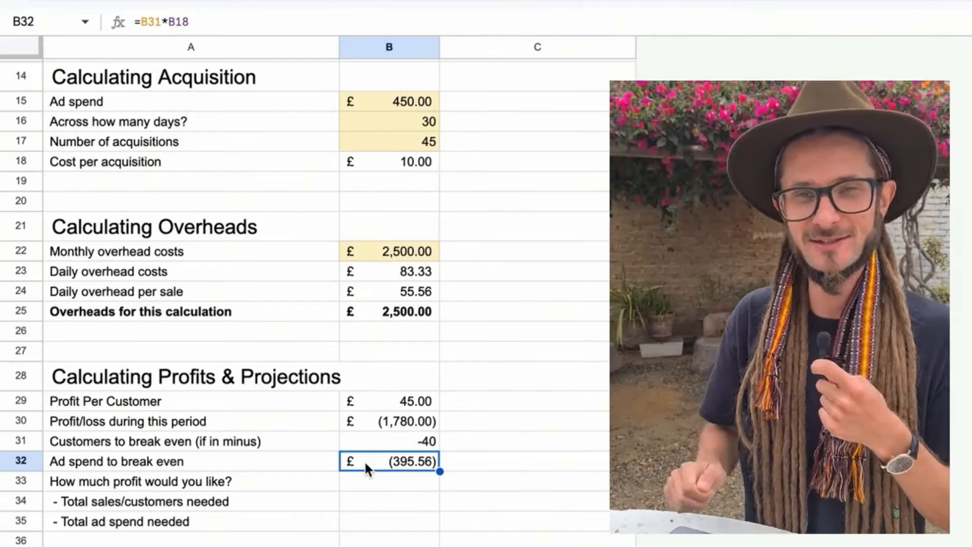
Calculate the ad spend to break even in B32 with =B31*B18
left_click_drag(265, 456, 395, 460)
left_click(410, 462)
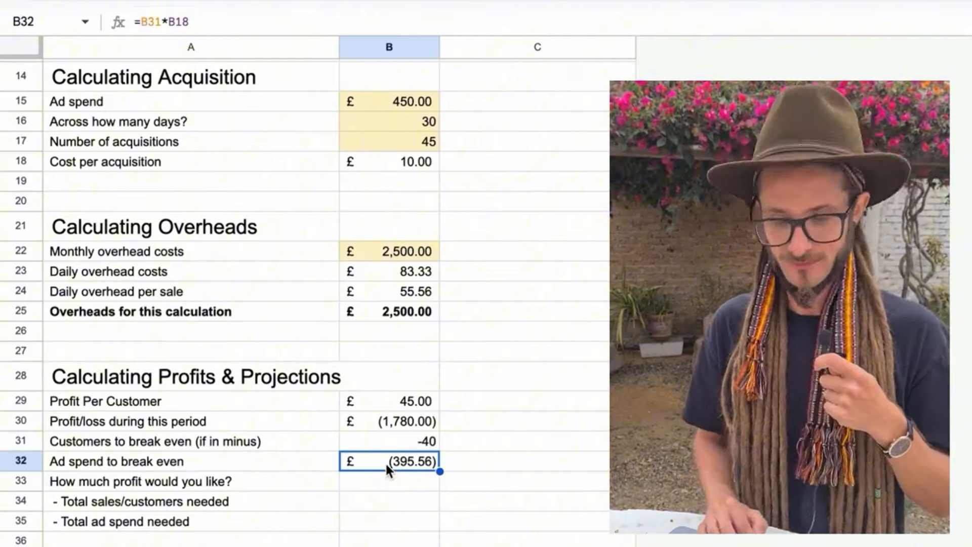
Enter £1,000 desired profit in yellow-shaded B33 and calculate the customers needed in B34 and the ad spend needed in B35 with =B18*B34
key("Down")
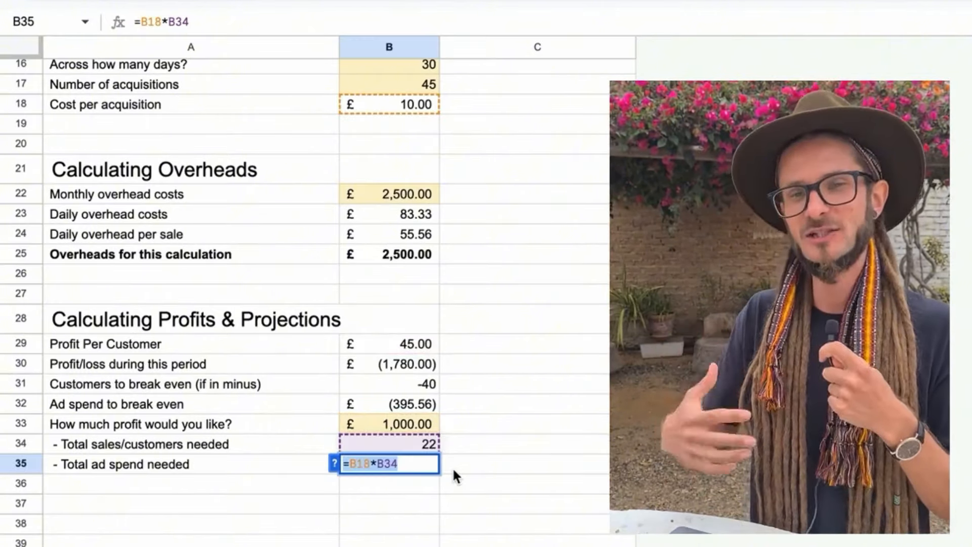
double_click(393, 464)
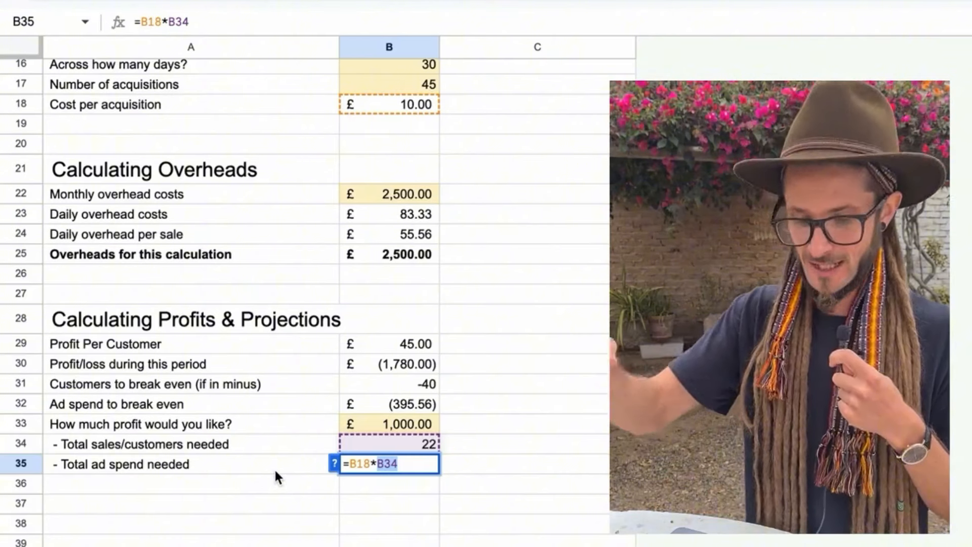
Try to insert a blank row above the "How much profit would you like?" row
left_click(21, 424)
right_click(20, 423)
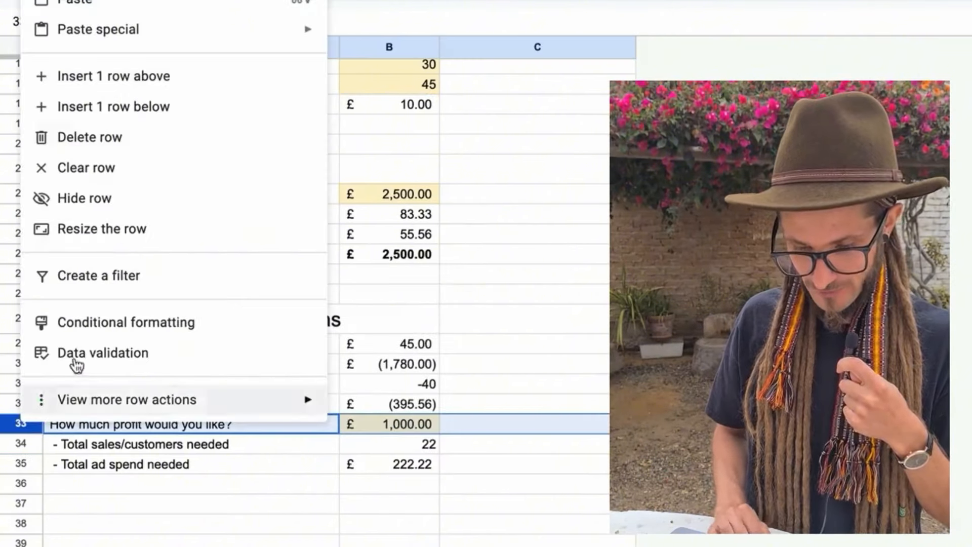
left_click(217, 87)
left_click(165, 423)
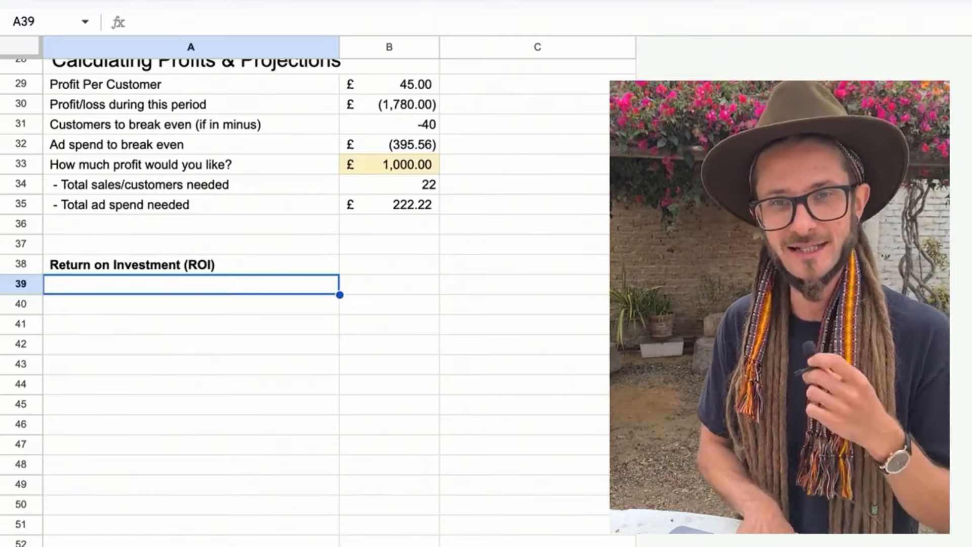
Add a bold Return on Investment (ROI) heading in A38 with the labels - Revenue from ads, - Cost of ads and - Net profit from ads below
type("- Revenue from ads")
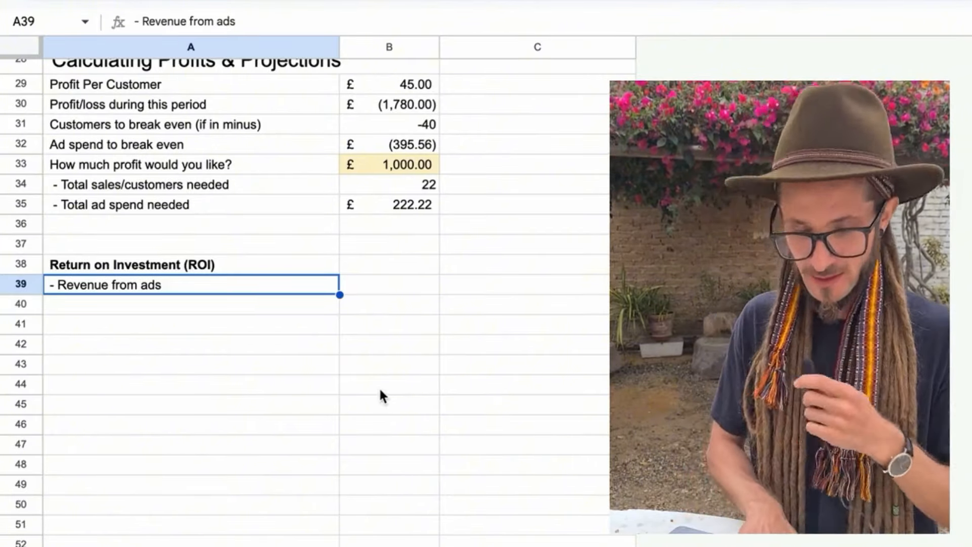
key("Down")
type("- Cost of ads")
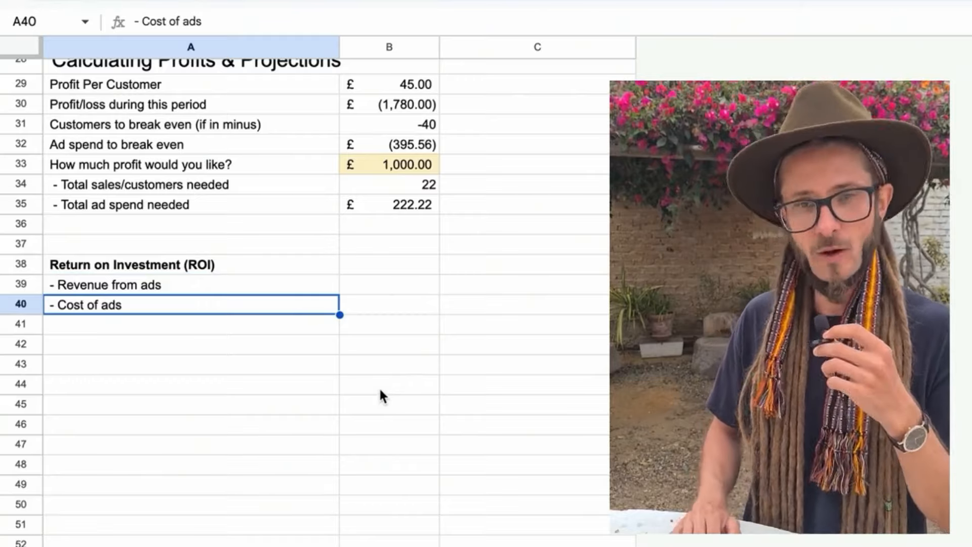
key("Down")
type("- Net profit from ads")
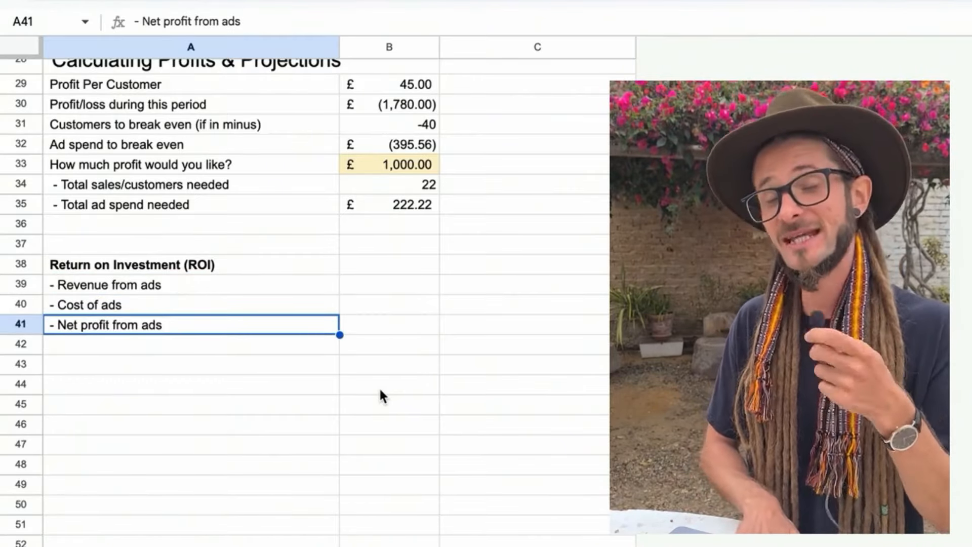
Label A42 "- ROI on ads (%)" and calculate the revenue from ads in B39 with =B17*B7
key("Down")
type("- ROI on ads (%)")
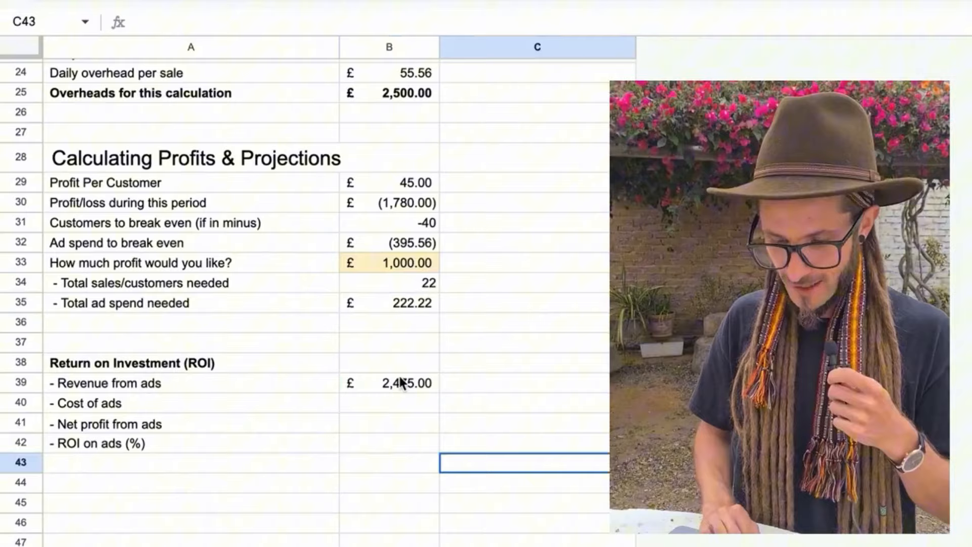
double_click(401, 382)
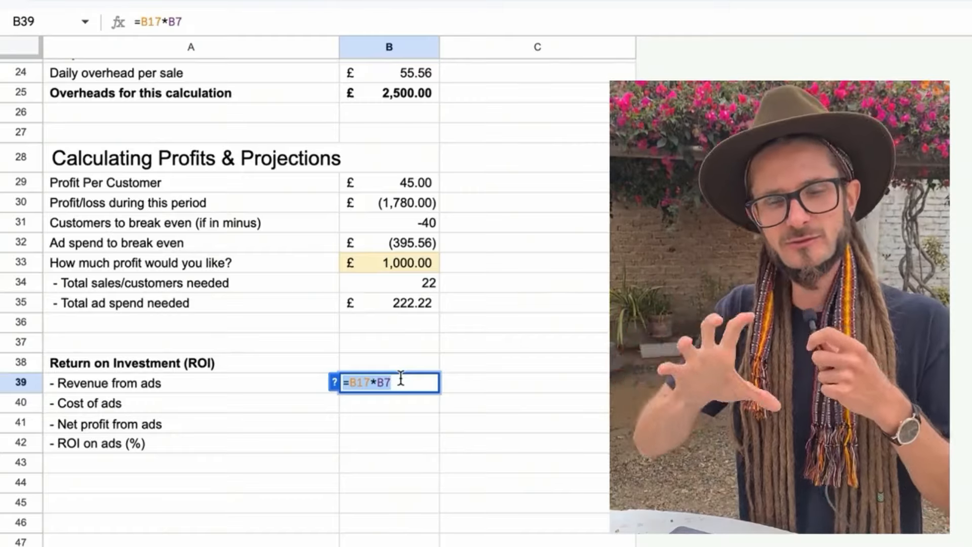
scroll(474, 218, "up", 7)
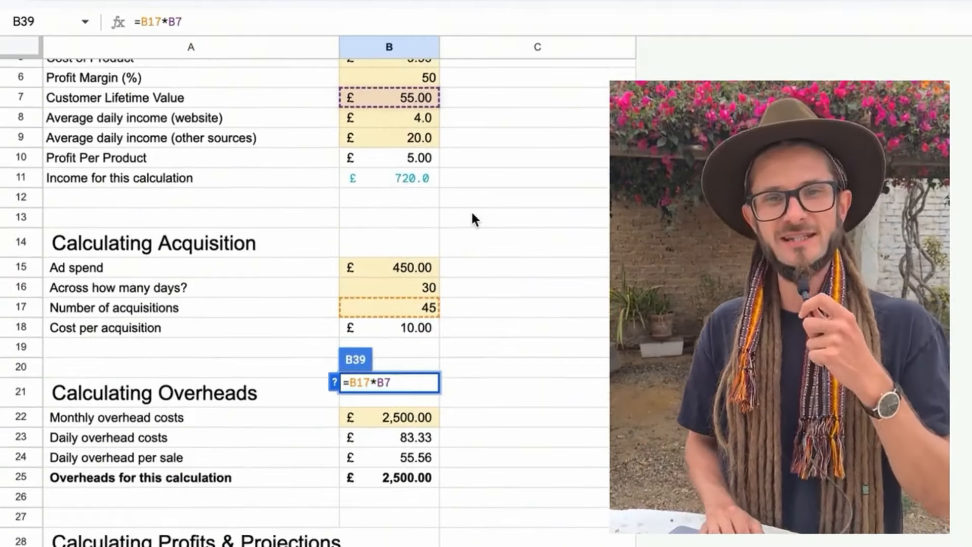
scroll(473, 218, "down", 1)
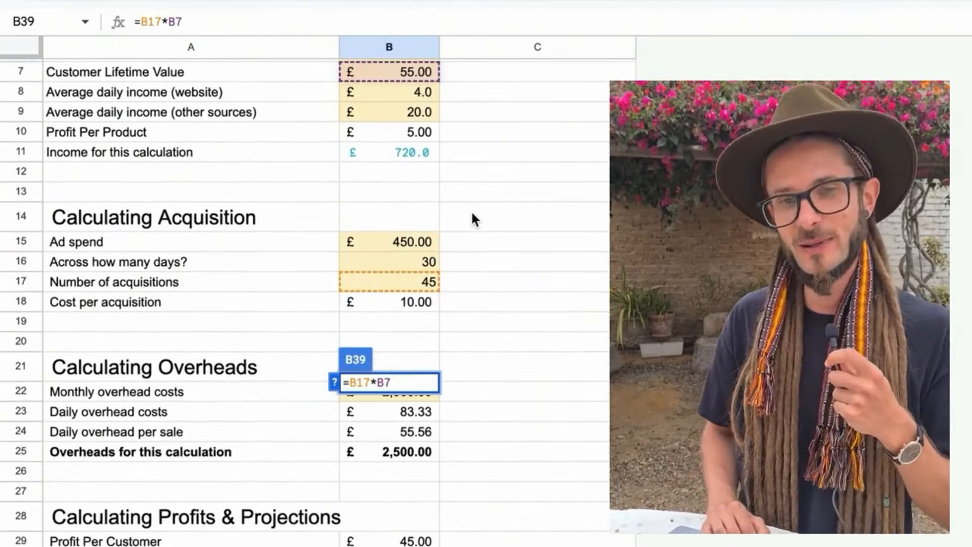
scroll(471, 211, "down", 2)
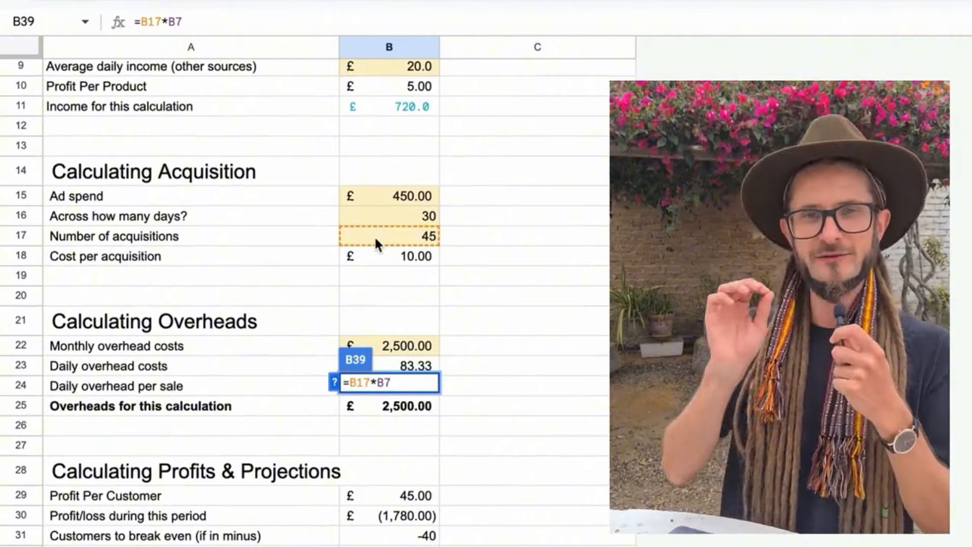
scroll(374, 235, "down", 7)
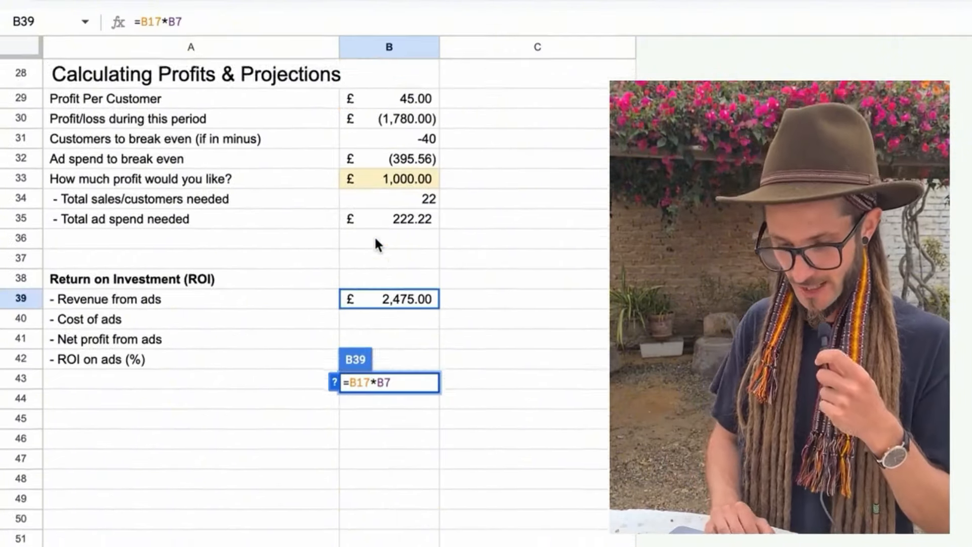
left_click(399, 281)
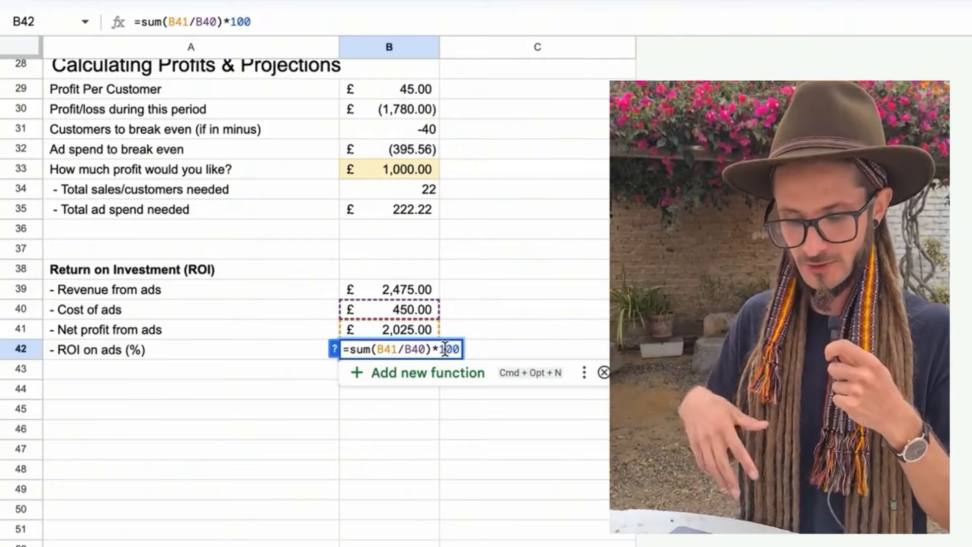
Calculate the ROI on ads percentage in B42 with =sum(B41/B40)*100
left_click_drag(350, 349, 479, 358)
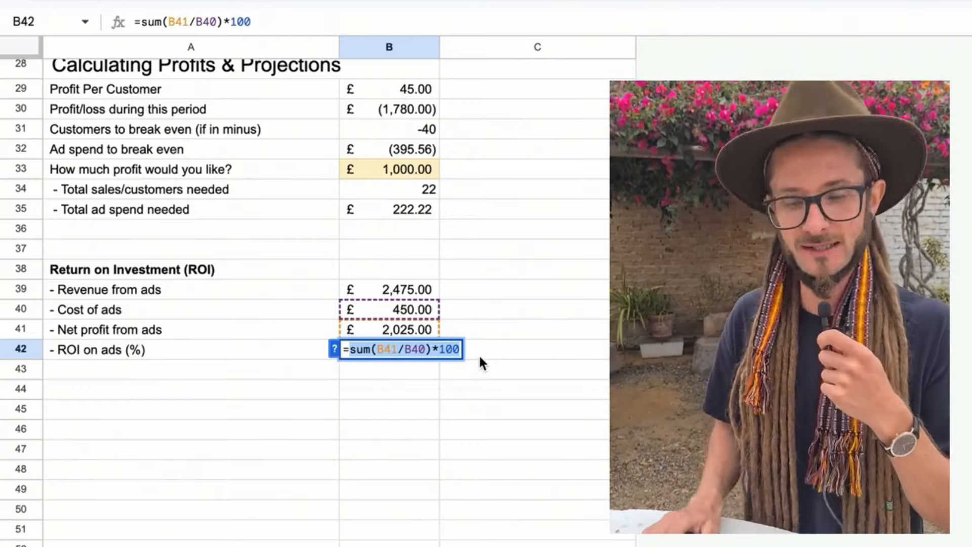
key("Return")
key("Up")
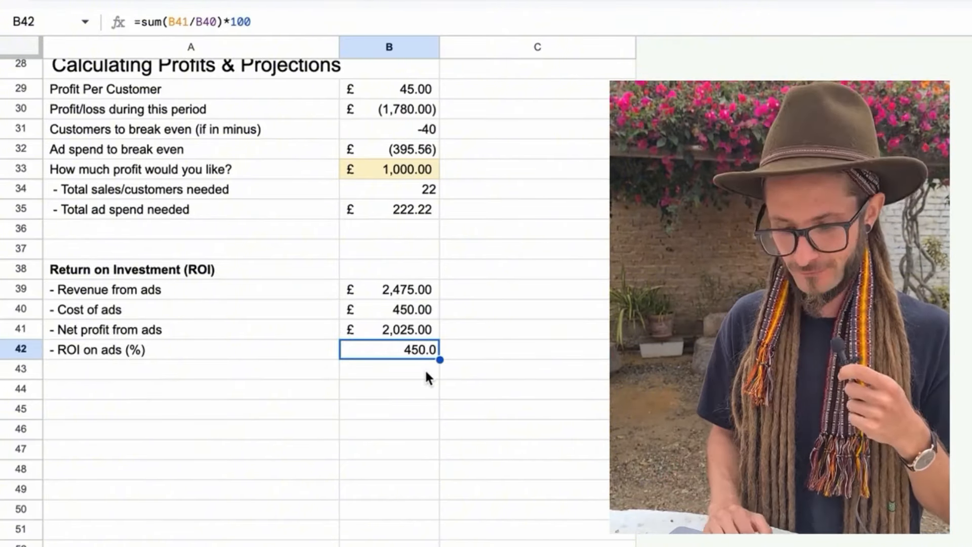
Review the cost of ads, net profit from ads and ROI on ads cells in the Return on Investment section
scroll(424, 369, "up", 1)
left_click(207, 324)
left_click_drag(207, 324, 385, 320)
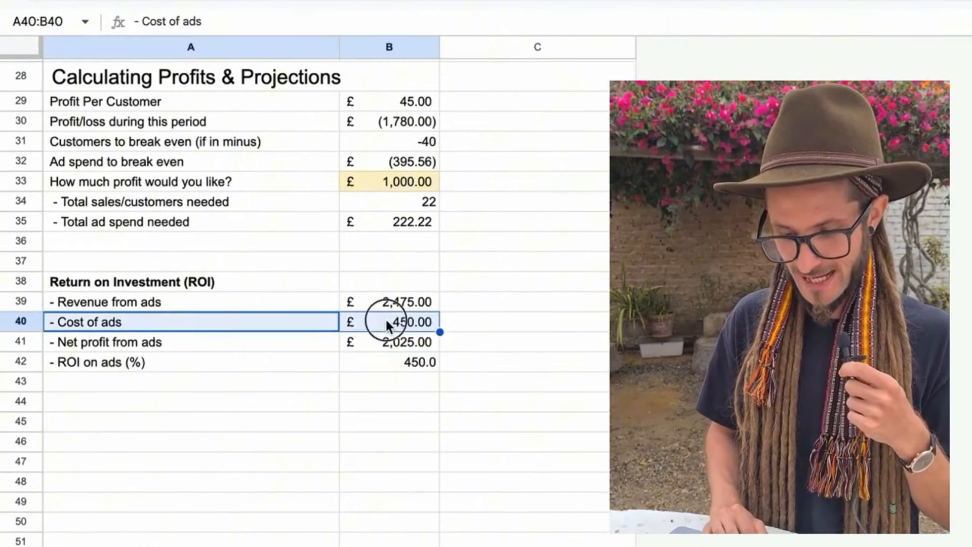
left_click(385, 320)
left_click(414, 348)
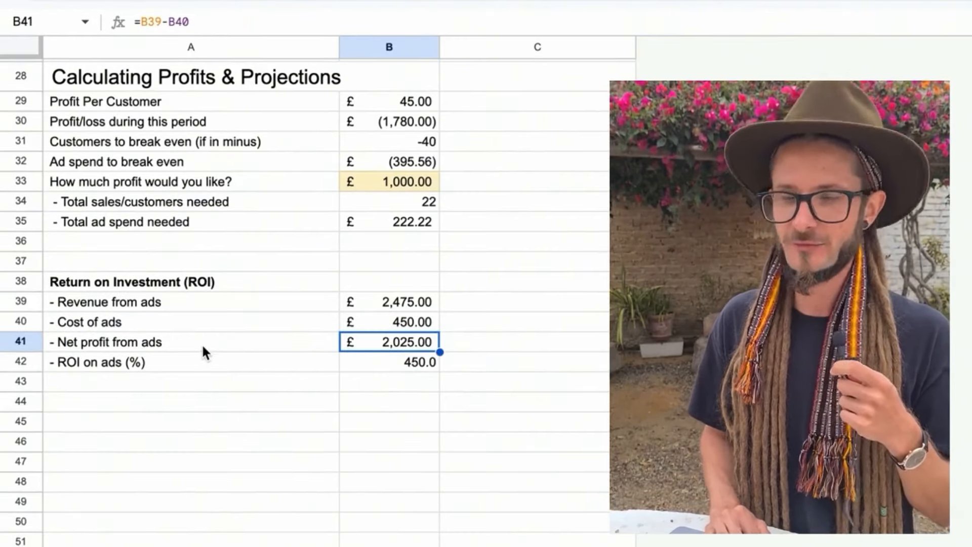
left_click(408, 363)
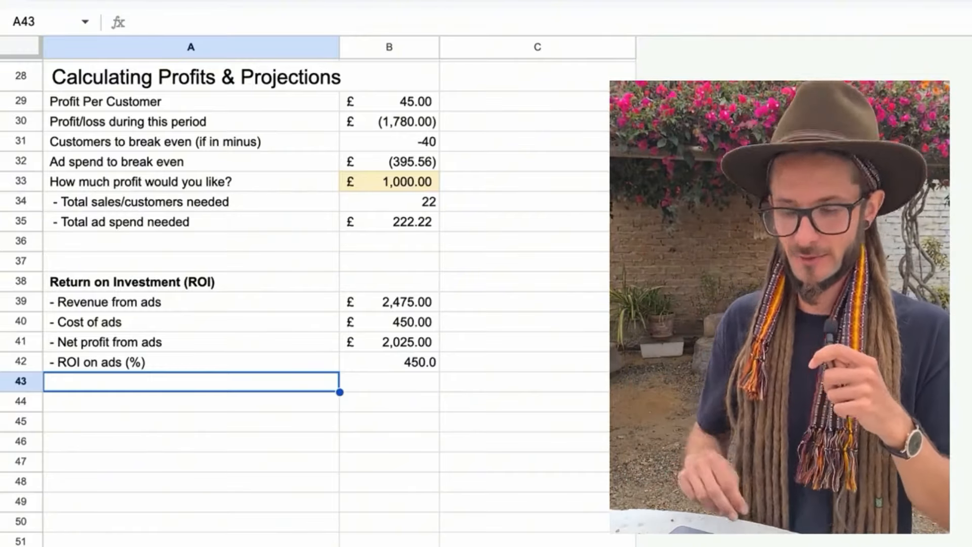
Label A43 "- ROAS on ads (ratio)" and calculate the ratio in B43 with =B39/B40
type("- ROAS on ads (ratio)")
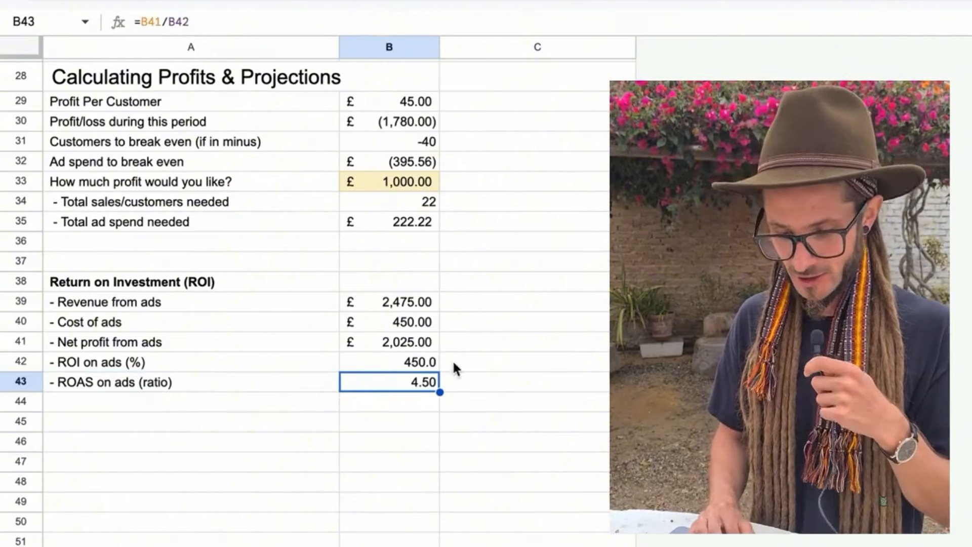
double_click(417, 380)
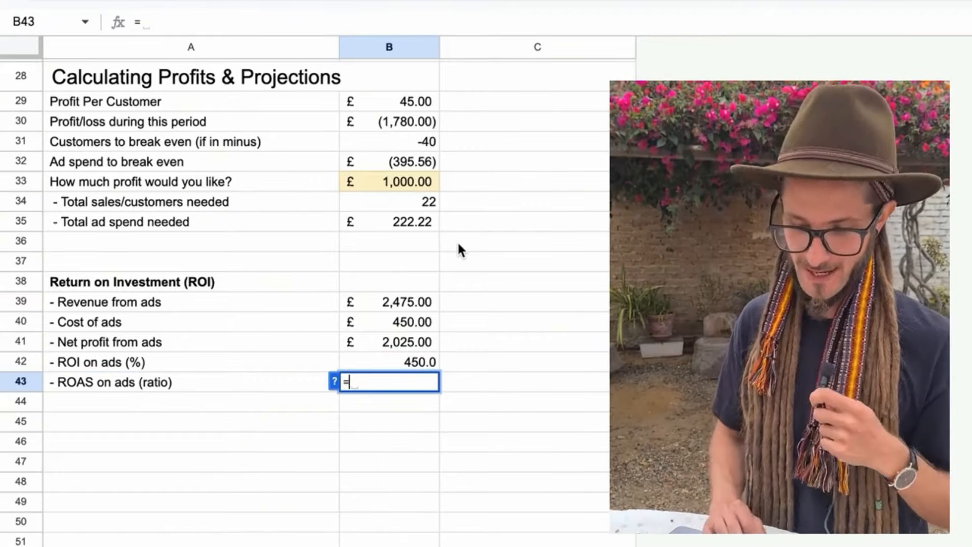
left_click(384, 307)
type("/")
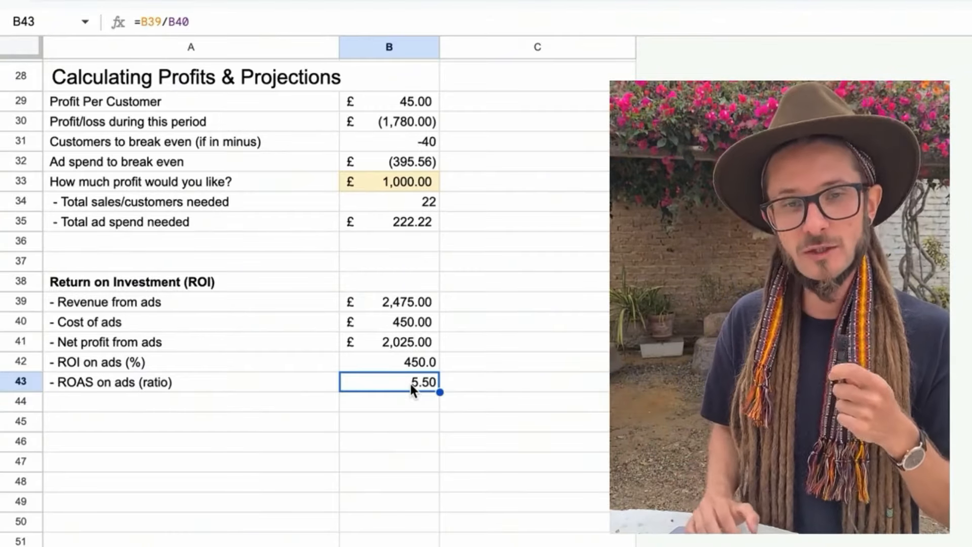
Add a bold Return on all Marketing Spend (MER) heading in A46 with the labels "- Cost of ads" and "- Cost of additional marketing" below
scroll(411, 385, "down", 2)
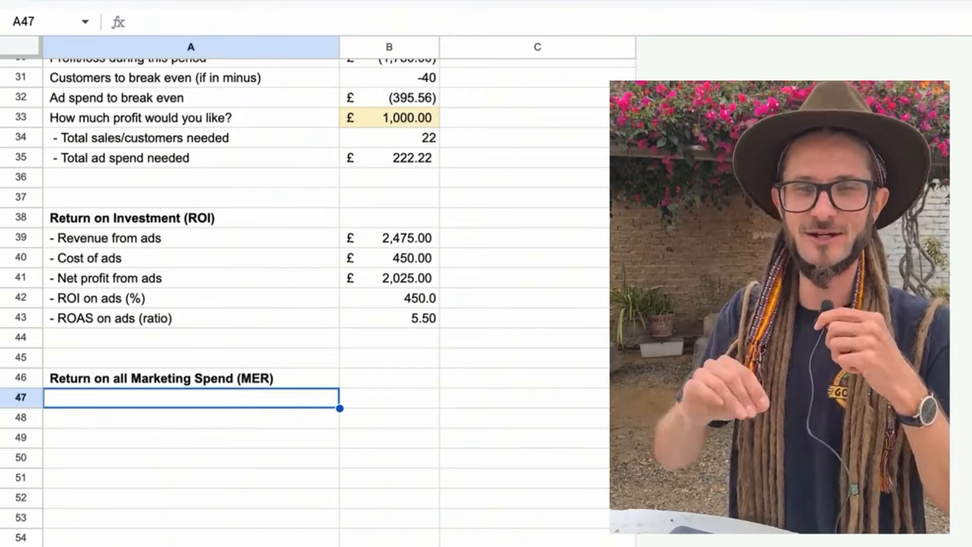
left_click_drag(400, 318, 233, 321)
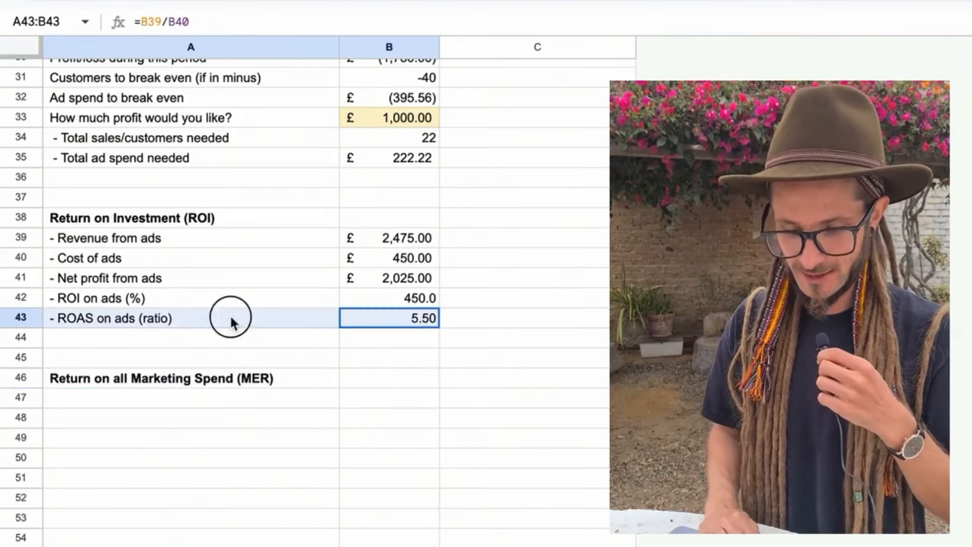
left_click(228, 401)
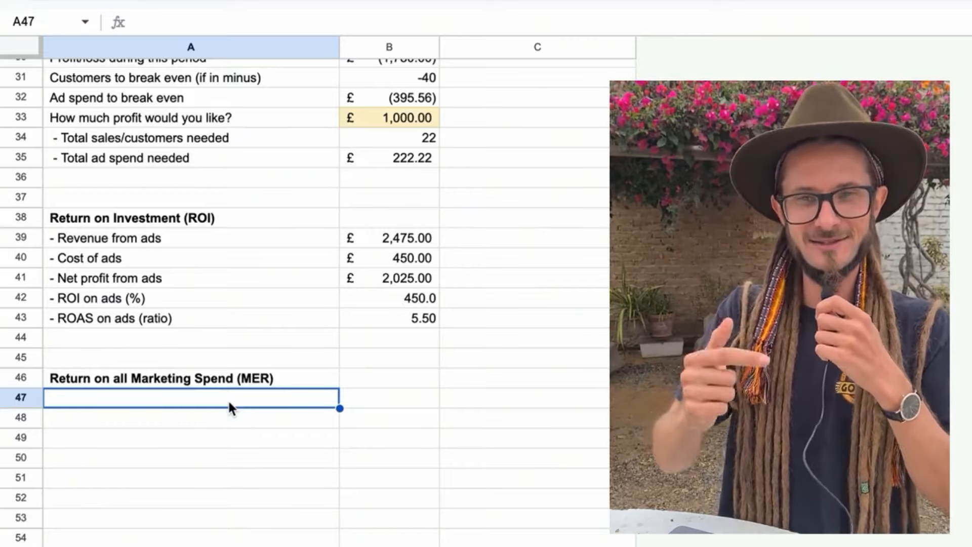
type("- Cost of ads")
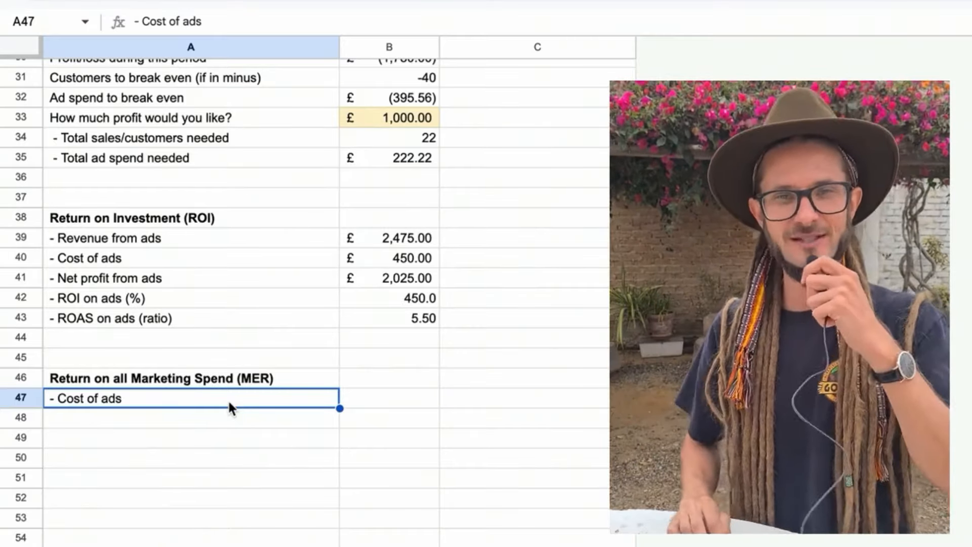
left_click(248, 415)
type("- Cost of additional marketing")
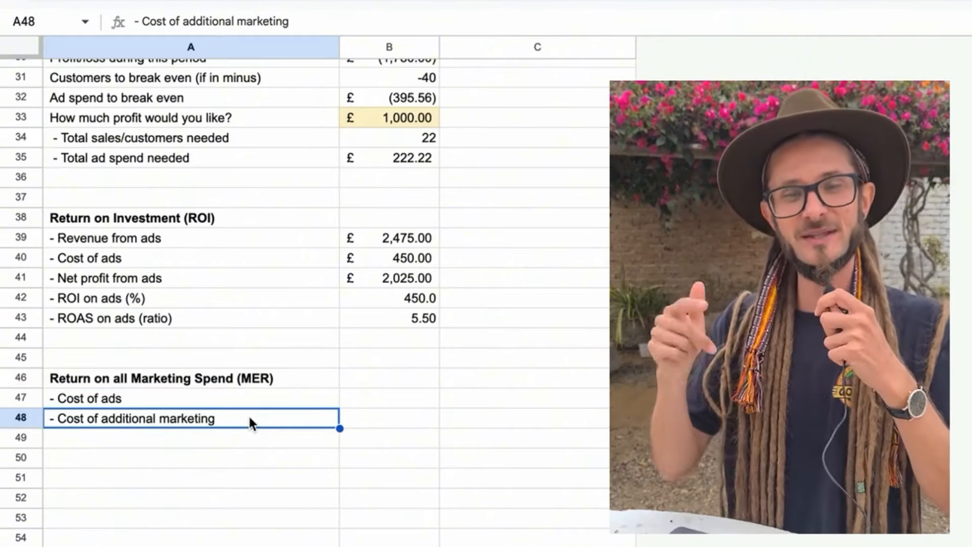
Label A49:A53 as - Cost of ads + additional marketing, - Revenue from ads, - Revenue from website + other sources, - Revenue from everything and - Marketing Efficiency Ratio (MER)
scroll(248, 416, "up", 5)
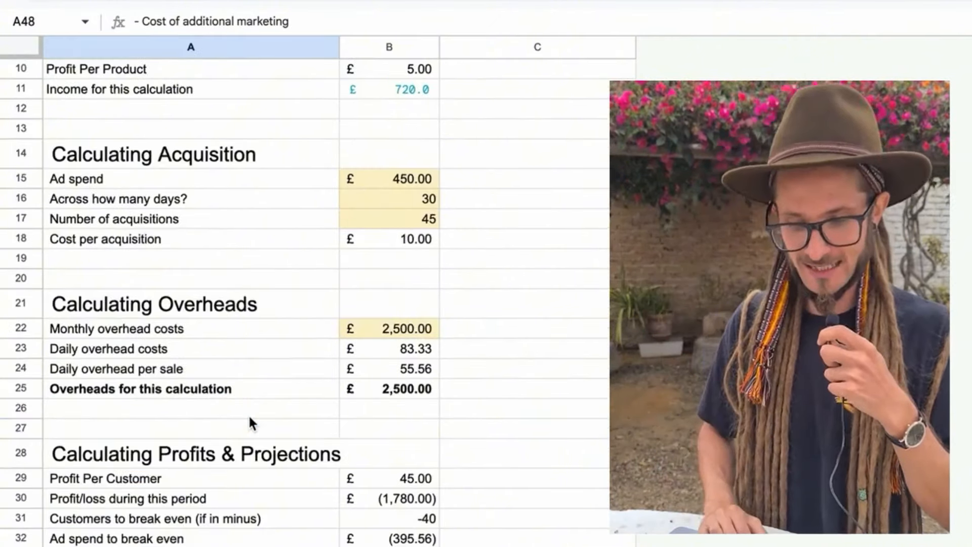
scroll(295, 331, "down", 11)
scroll(296, 335, "up", 9)
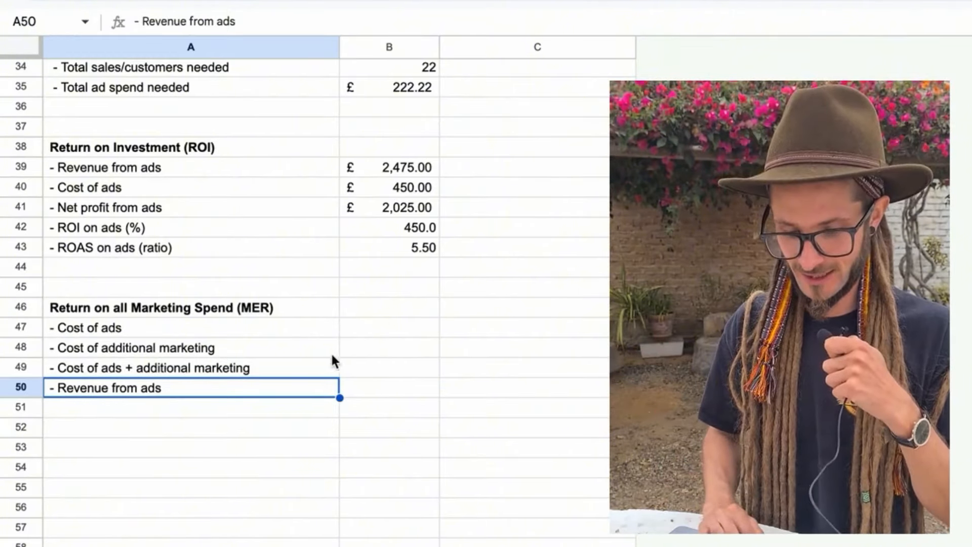
left_click(332, 354)
left_click(375, 354)
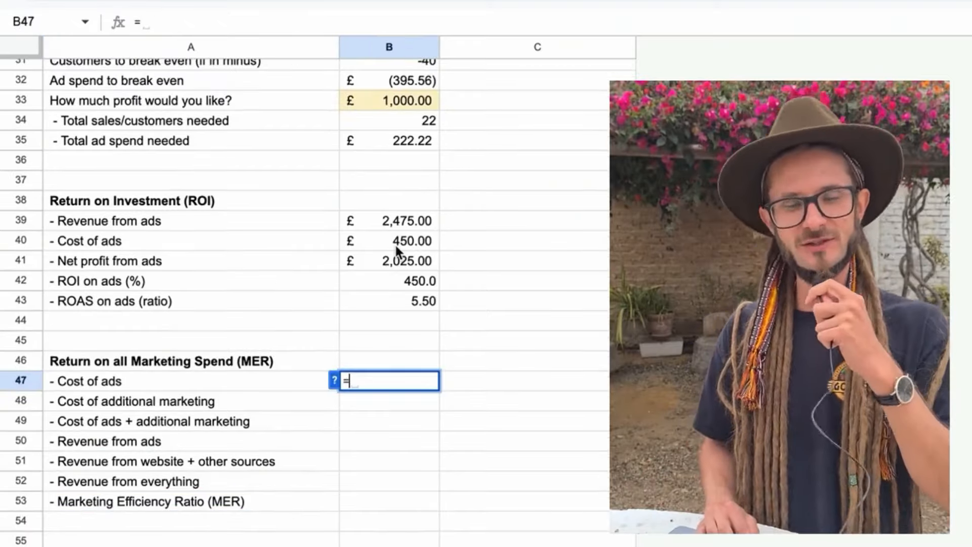
Pull the cost of ads into B47 with =B40 and enter 1250 as the additional marketing cost in yellow-shaded B48
left_click(396, 245)
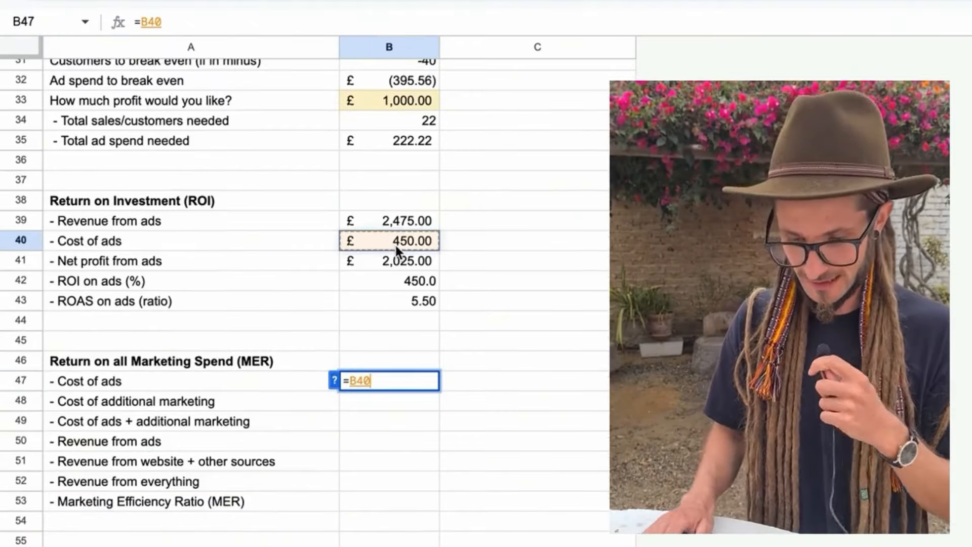
key("Return")
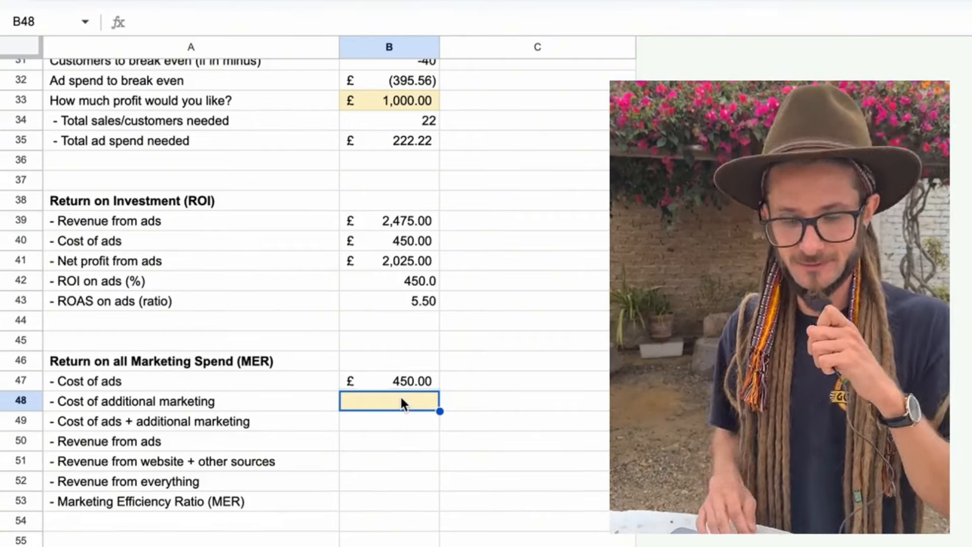
type("1250")
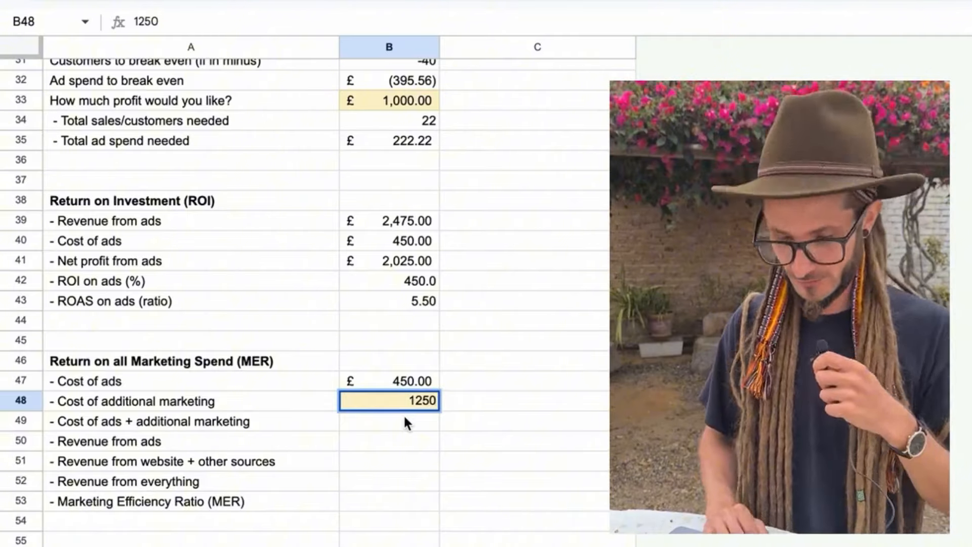
key("Return")
Calculate the combined ads and additional marketing cost in B49 with =B48+B47, and pull the revenue from ads into B50 with =B39
type("=B48+B47")
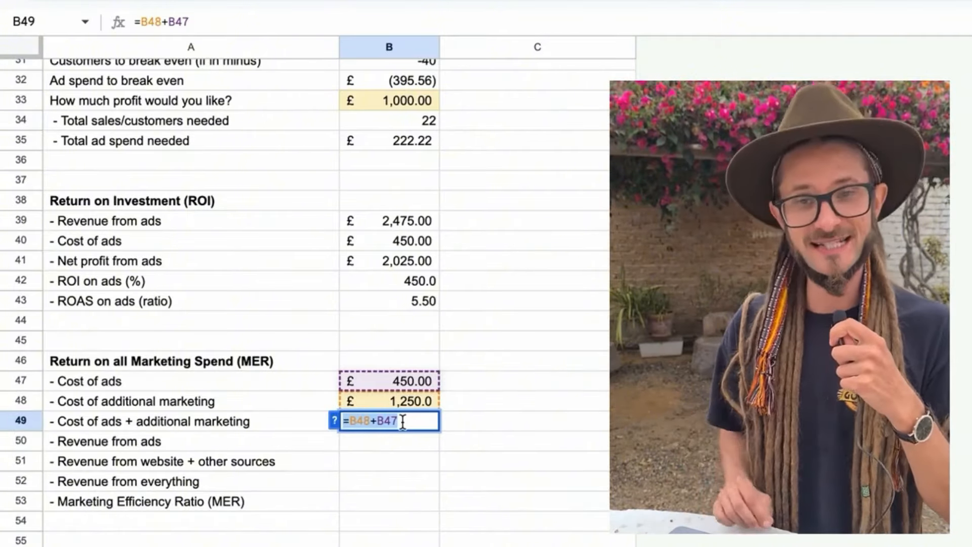
key("Return")
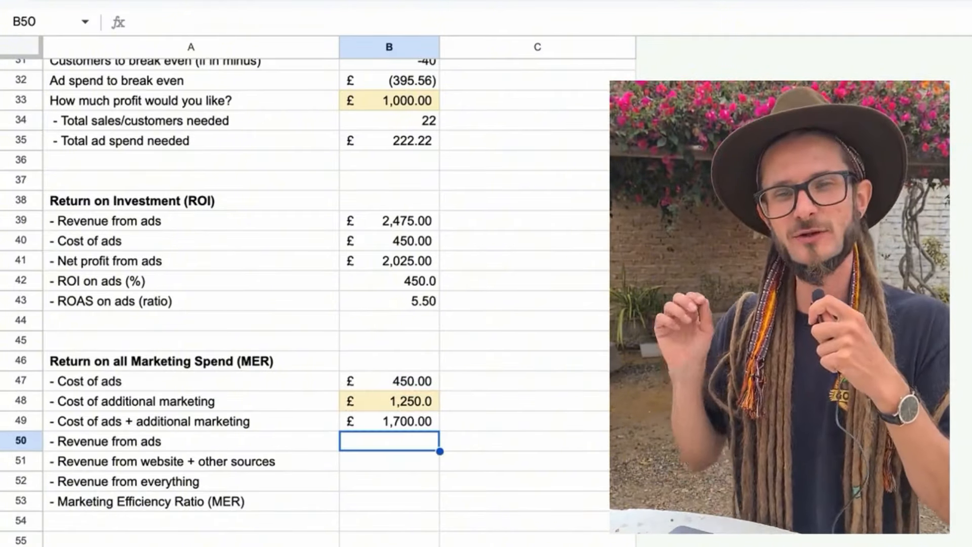
type("=")
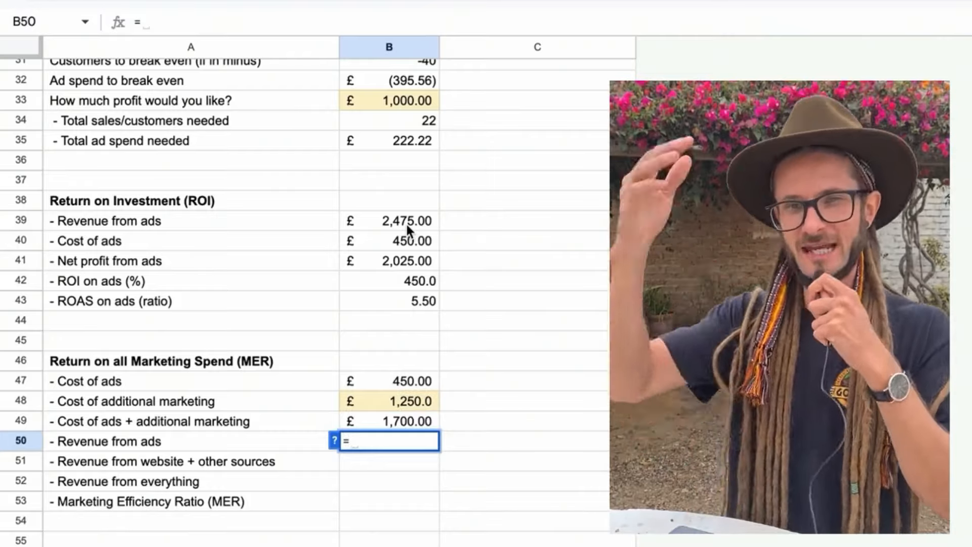
left_click(406, 225)
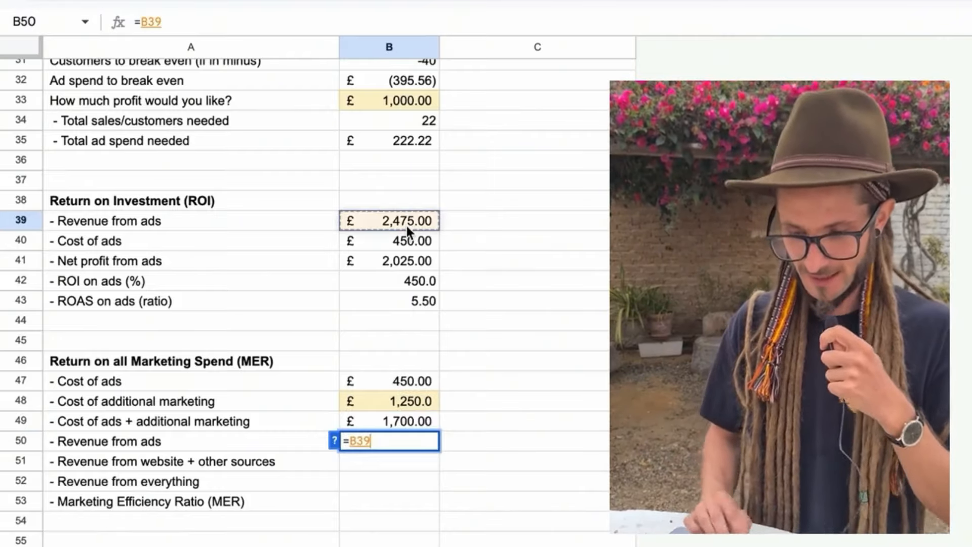
key("Return")
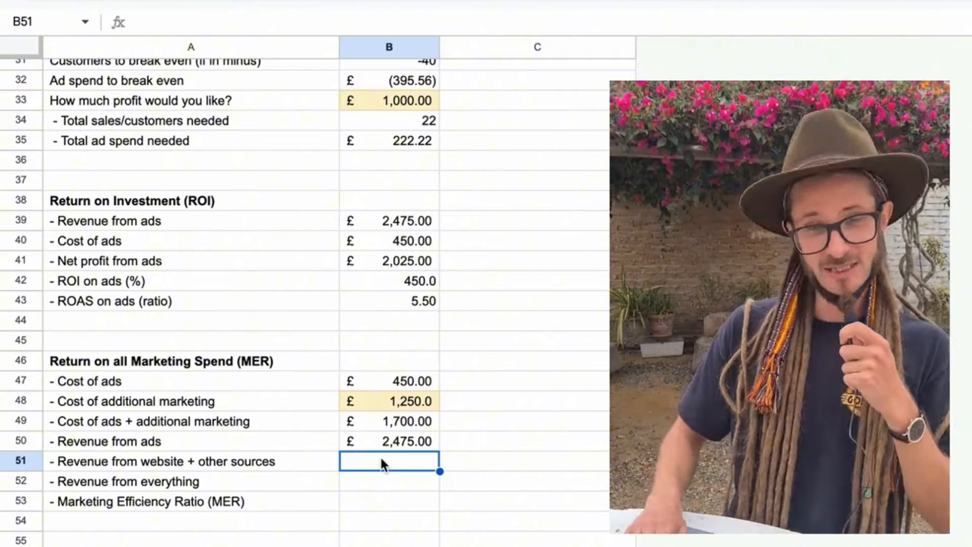
Pull the website and other sources revenue into B51 with =B11, and calculate the revenue from everything in B52 with =B50+B51
type("=")
scroll(416, 223, "up", 10)
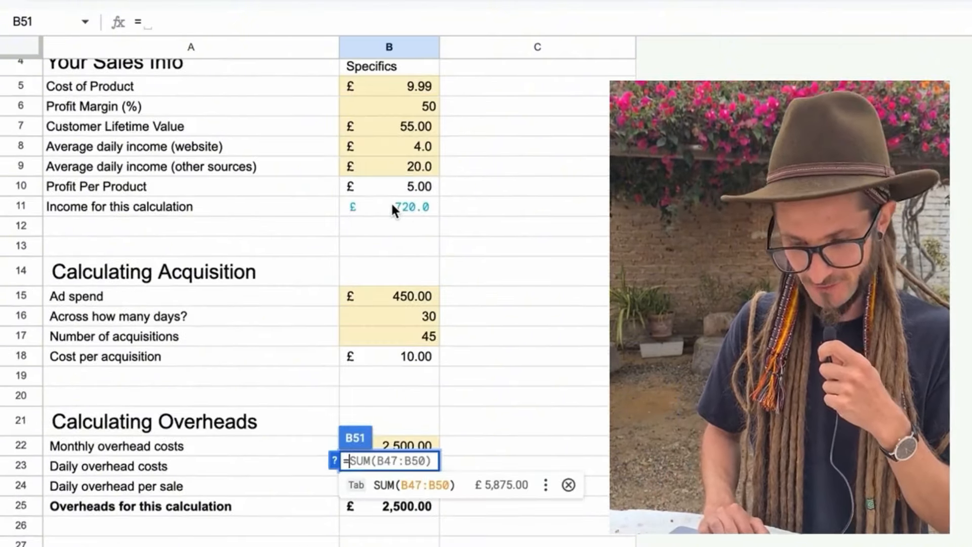
left_click(393, 206)
key("Return")
scroll(377, 247, "down", 5)
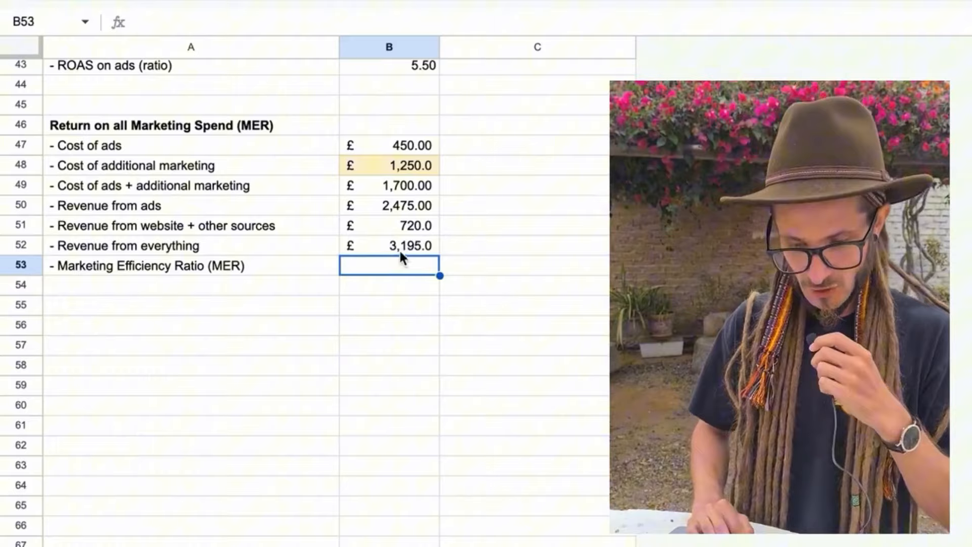
left_click(400, 250)
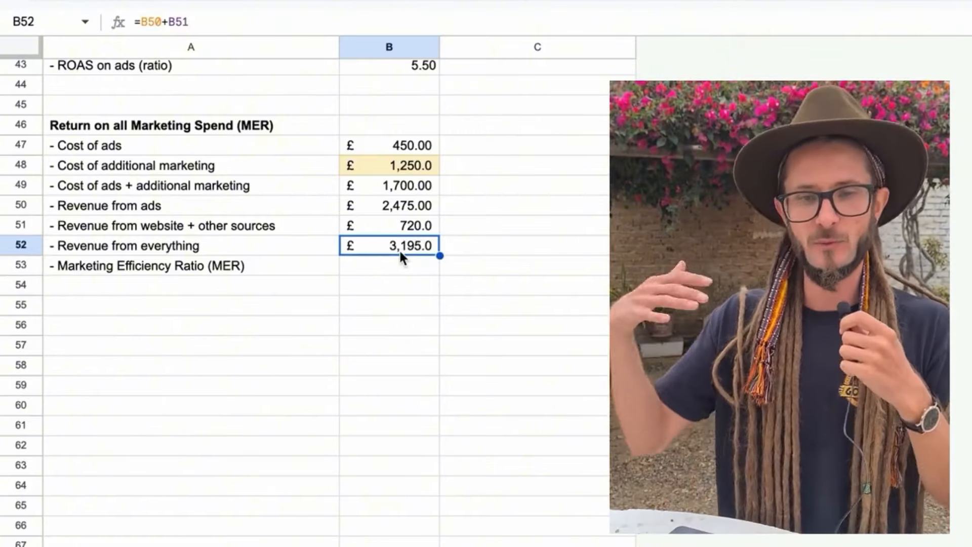
left_click(399, 253)
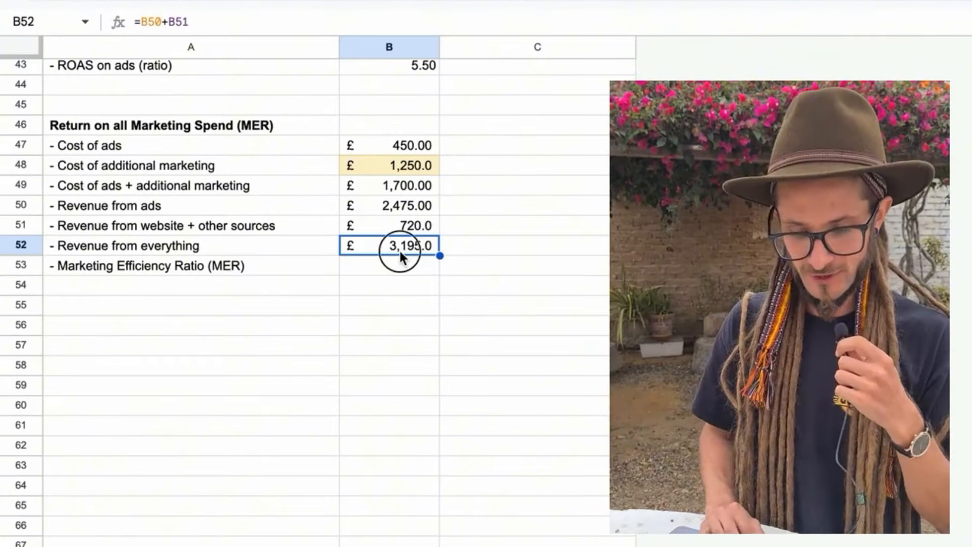
Calculate the Marketing Efficiency Ratio in B53 by dividing the revenue from everything by the combined marketing cost with =B52/B49
left_click(183, 187)
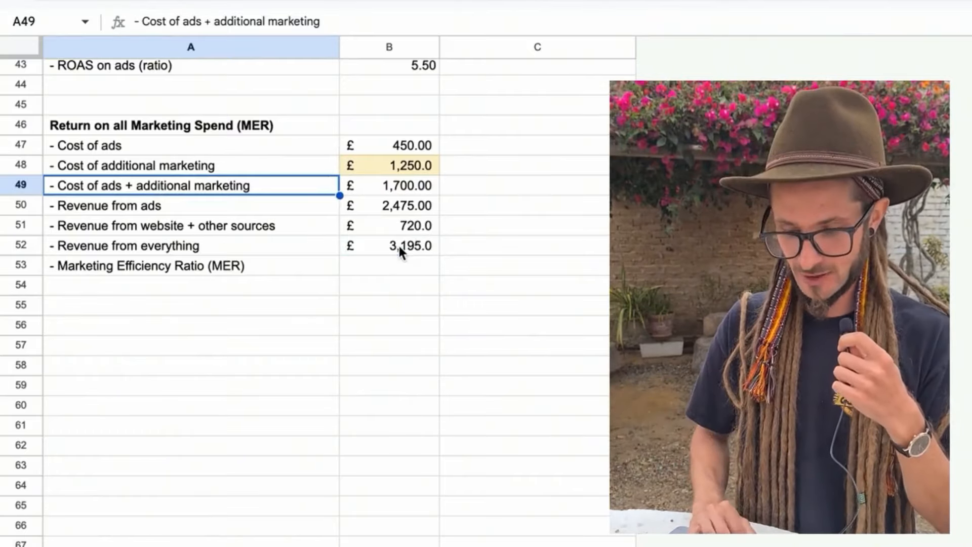
left_click(399, 245)
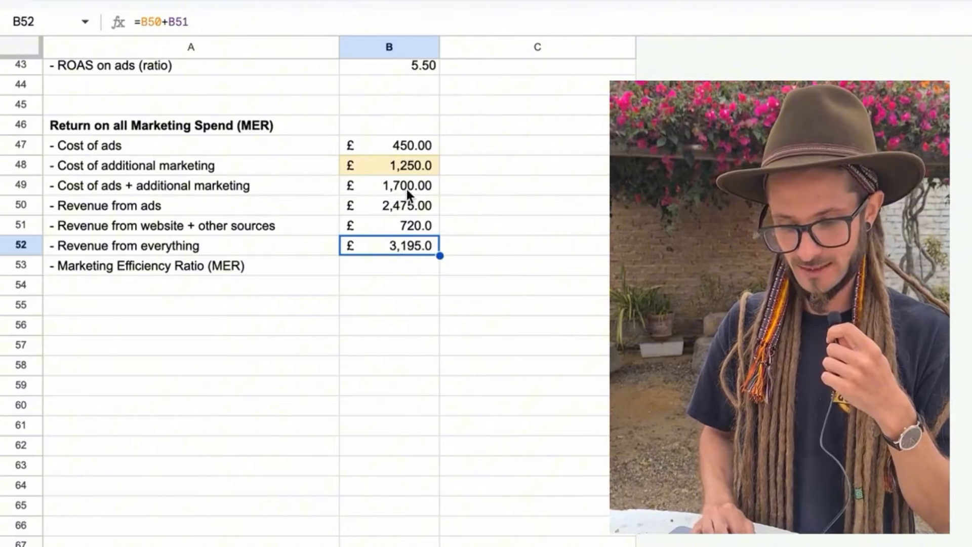
left_click(354, 270)
type("=")
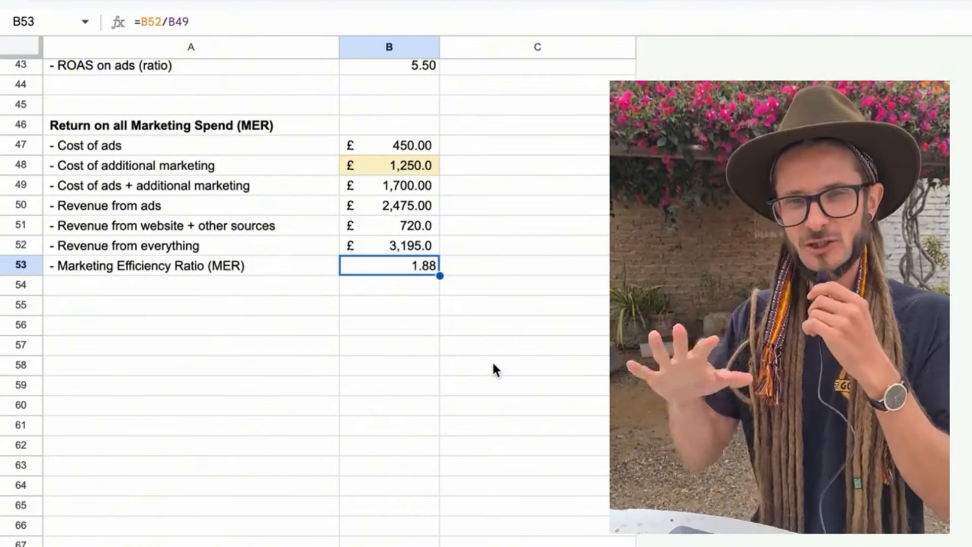
Review the finished calculator, comparing the ROAS on ads with the MER and checking the yellow-shaded input cells across all sections
scroll(493, 364, "up", 2)
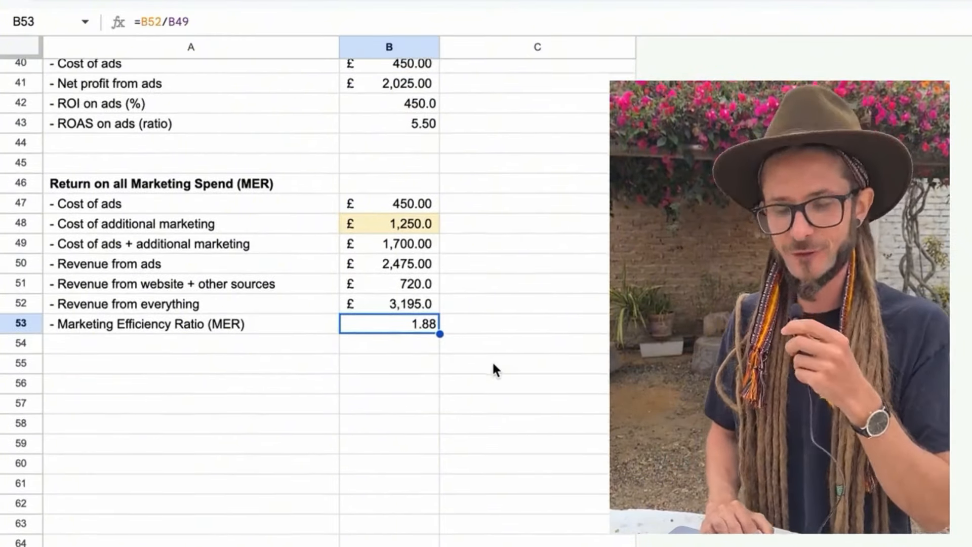
left_click(409, 131)
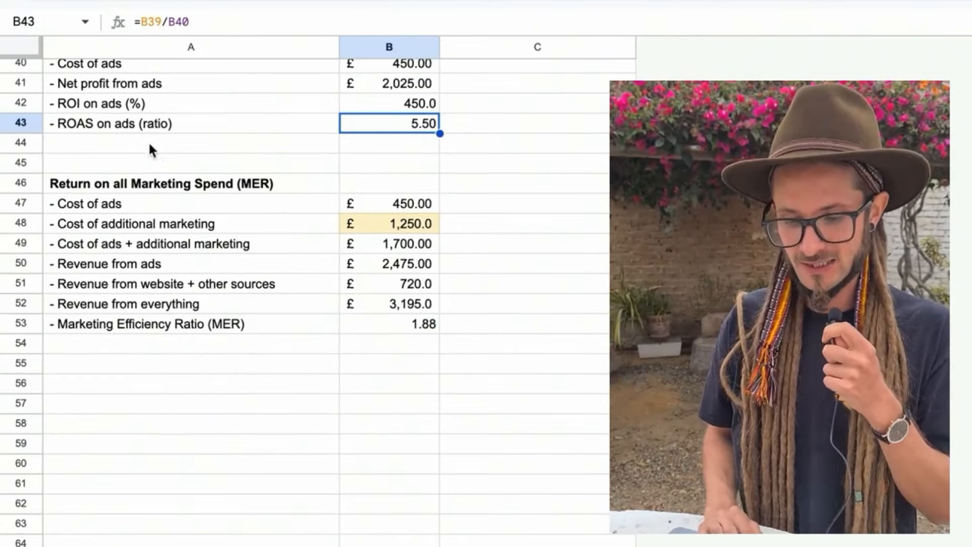
left_click_drag(298, 129, 357, 129)
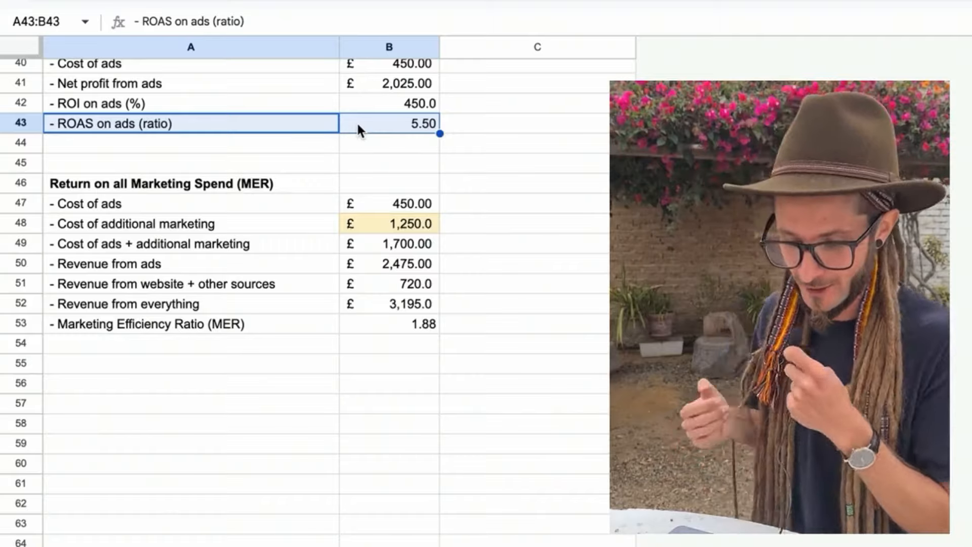
scroll(357, 126, "up", 2)
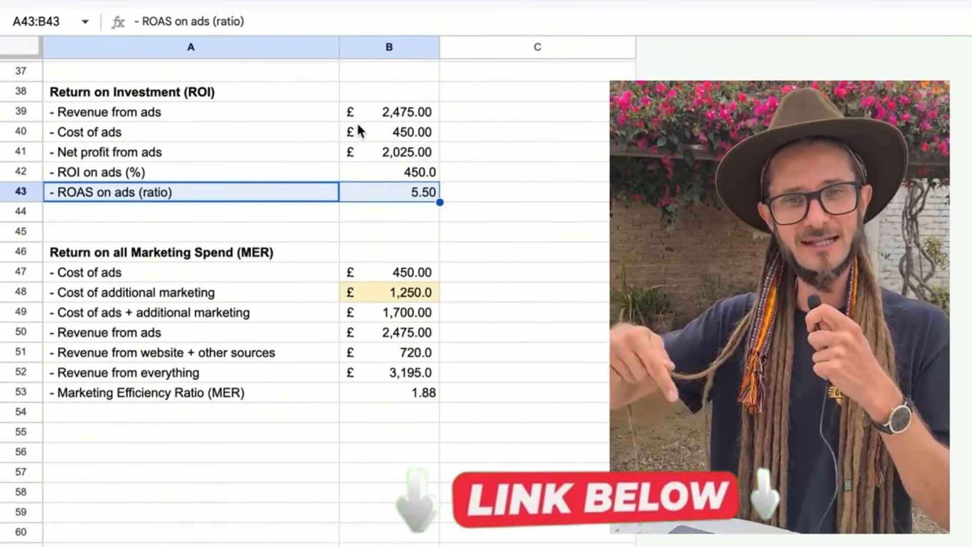
left_click(390, 299)
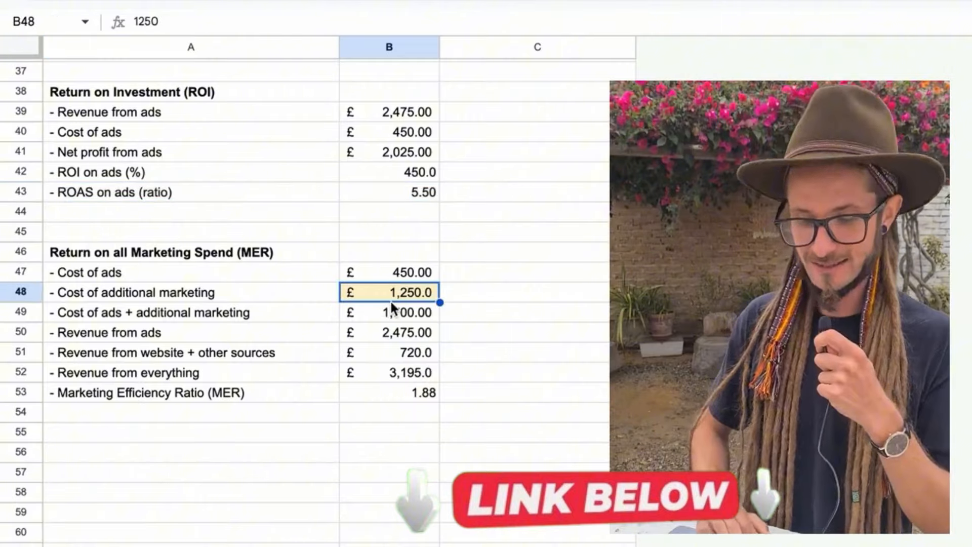
scroll(390, 300, "up", 1)
scroll(390, 303, "up", 15)
scroll(391, 308, "down", 2)
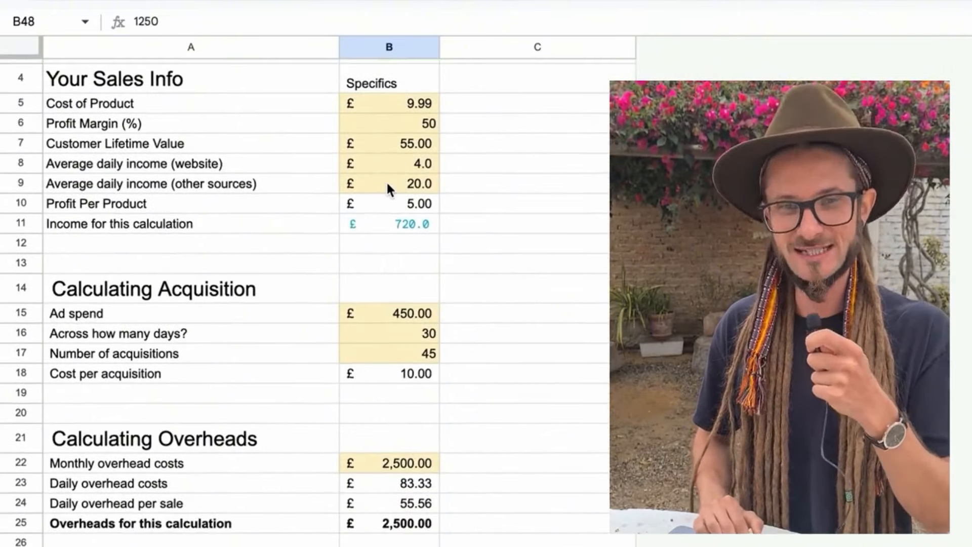
left_click_drag(387, 183, 395, 100)
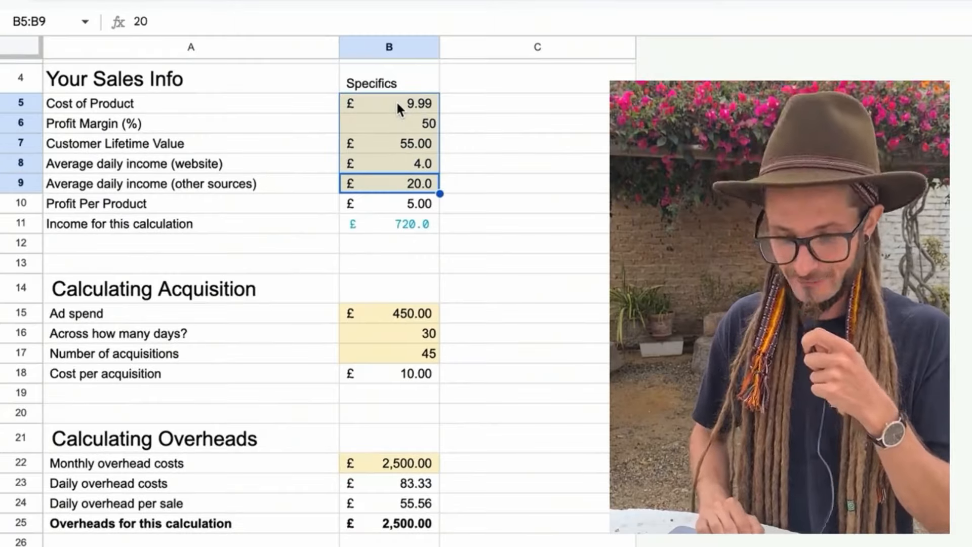
scroll(396, 100, "down", 1)
scroll(396, 101, "down", 5)
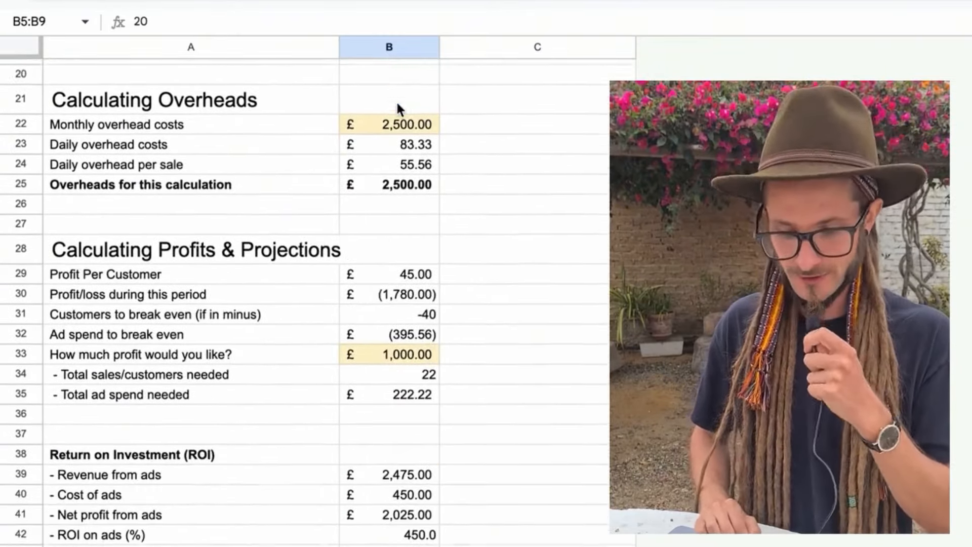
scroll(397, 103, "down", 5)
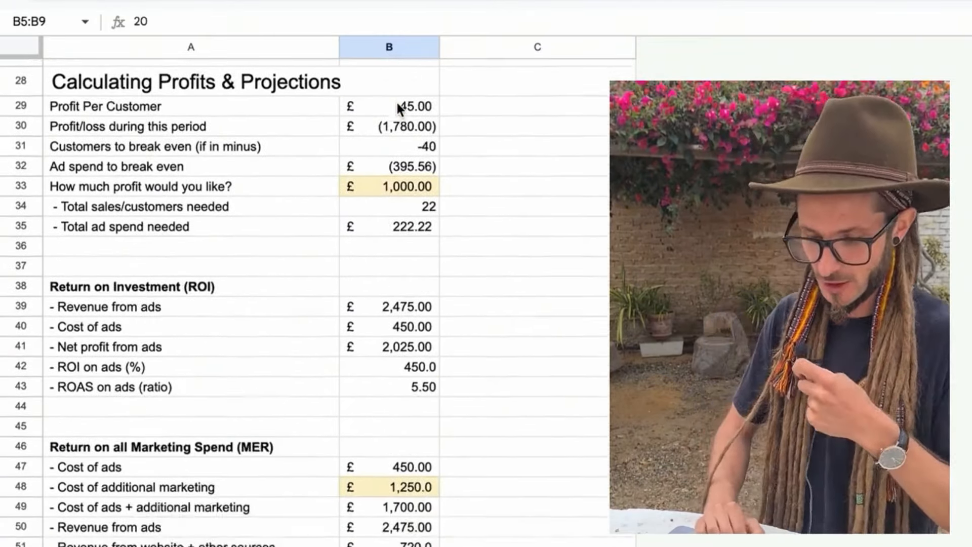
scroll(208, 172, "up", 4)
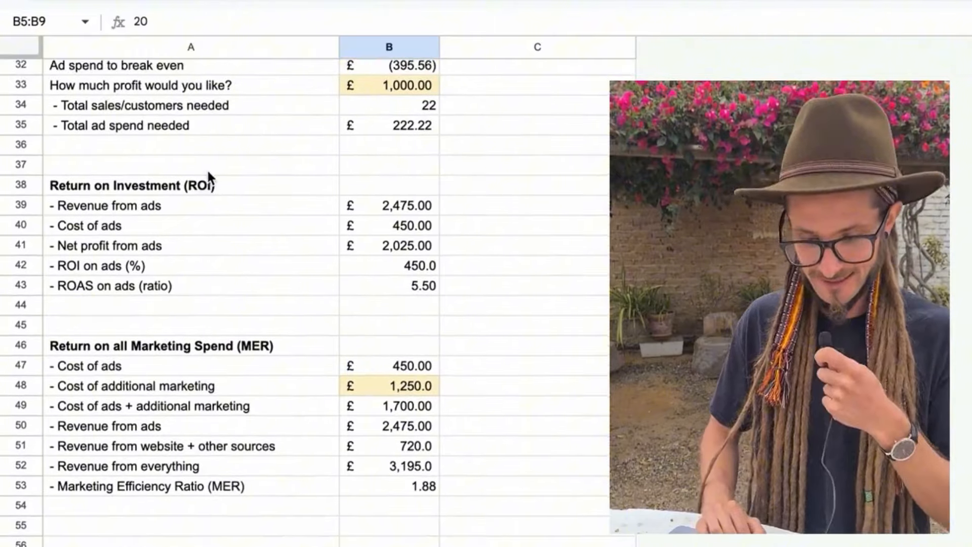
scroll(207, 172, "up", 5)
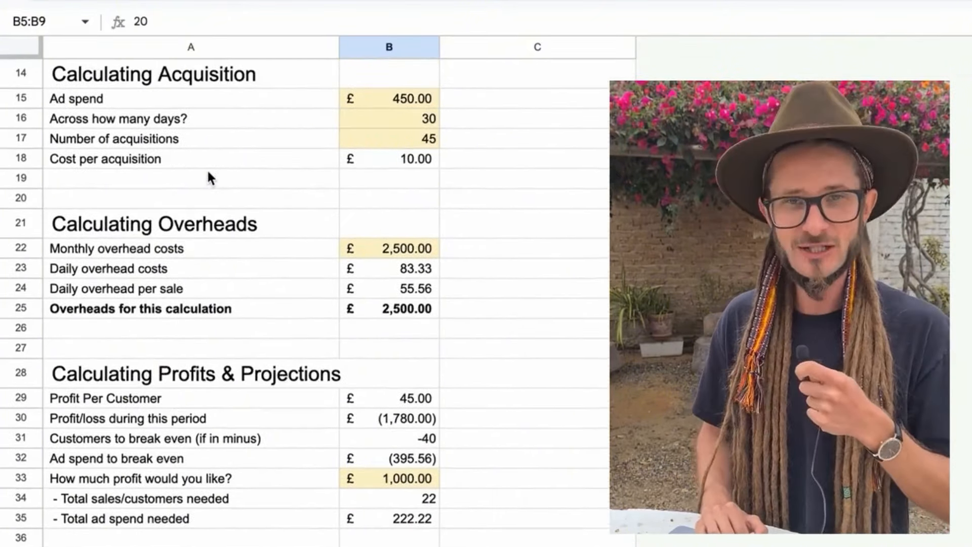